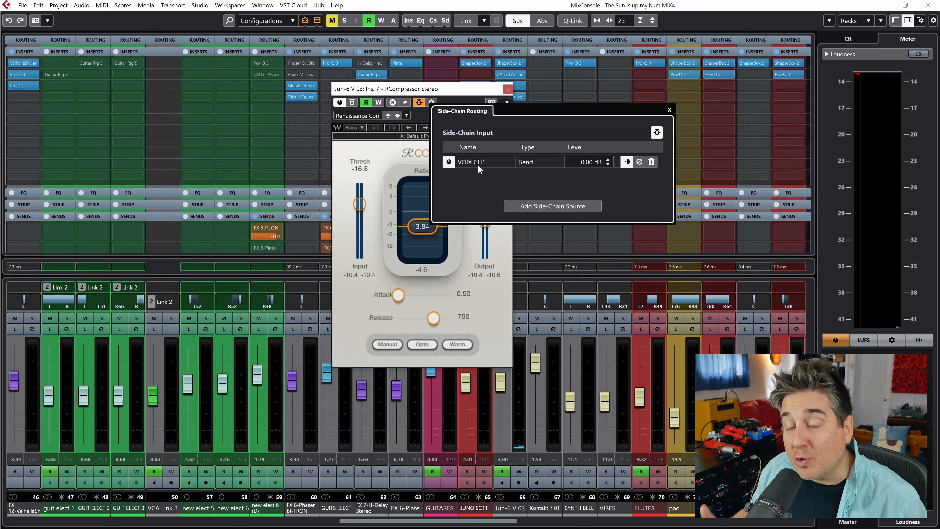
Browse the available side-chain sources for the Jun-6 V 03 RCompressor without adding one, and close the plug-in.
left_click(536, 204)
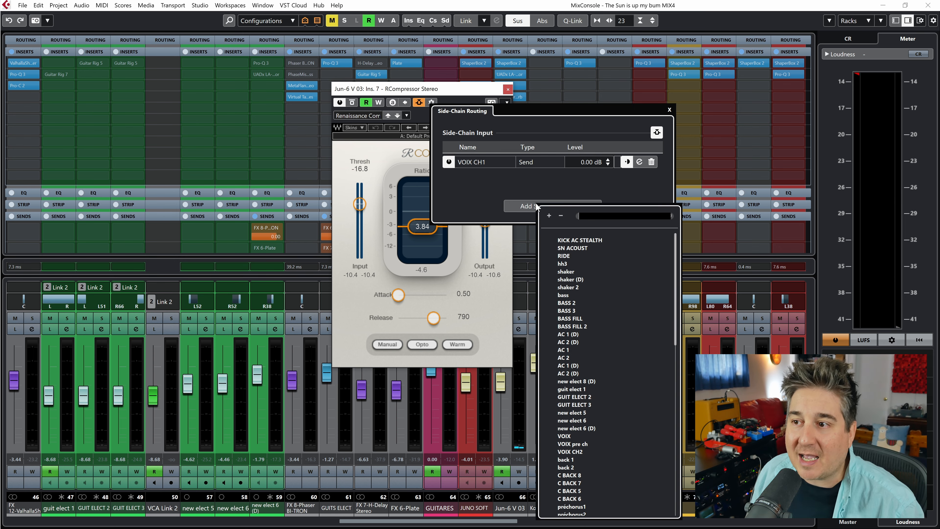
scroll(629, 393, "down", 10)
scroll(629, 394, "up", 10)
scroll(629, 393, "down", 5)
scroll(628, 394, "down", 5)
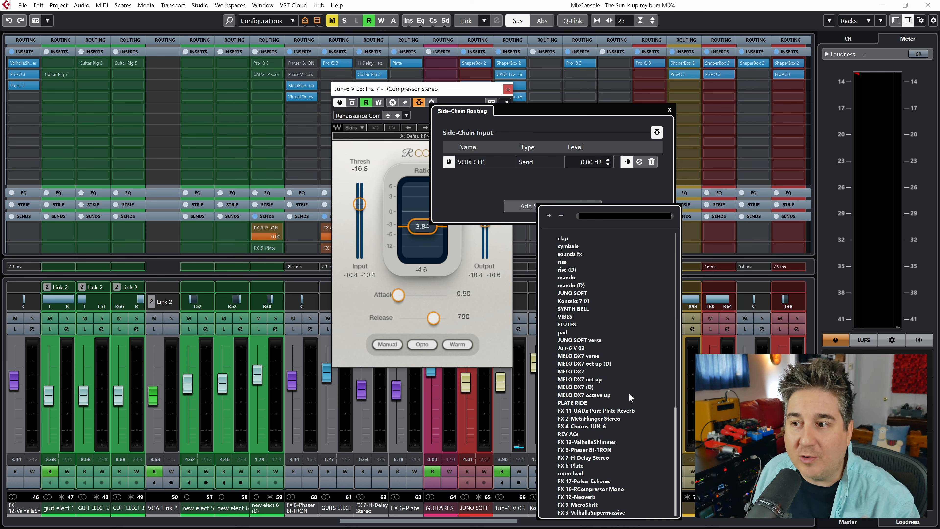
scroll(629, 392, "up", 10)
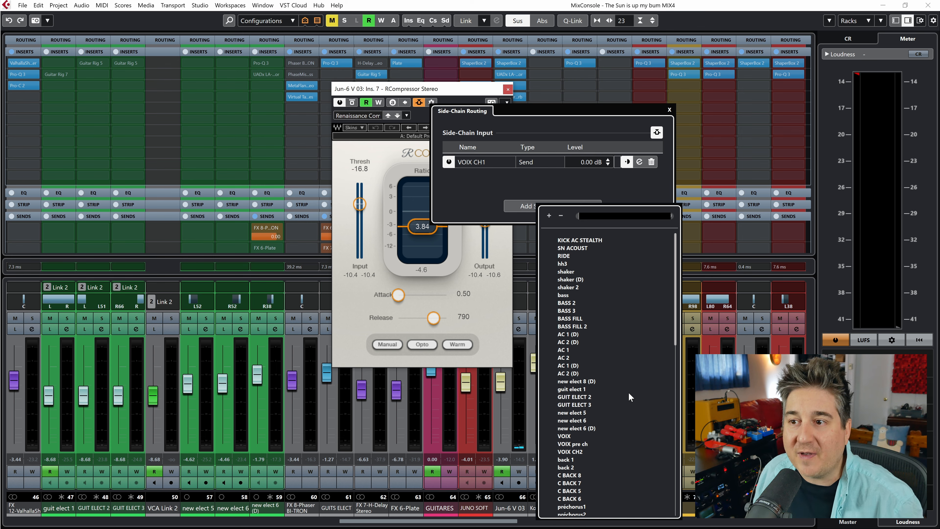
left_click(480, 187)
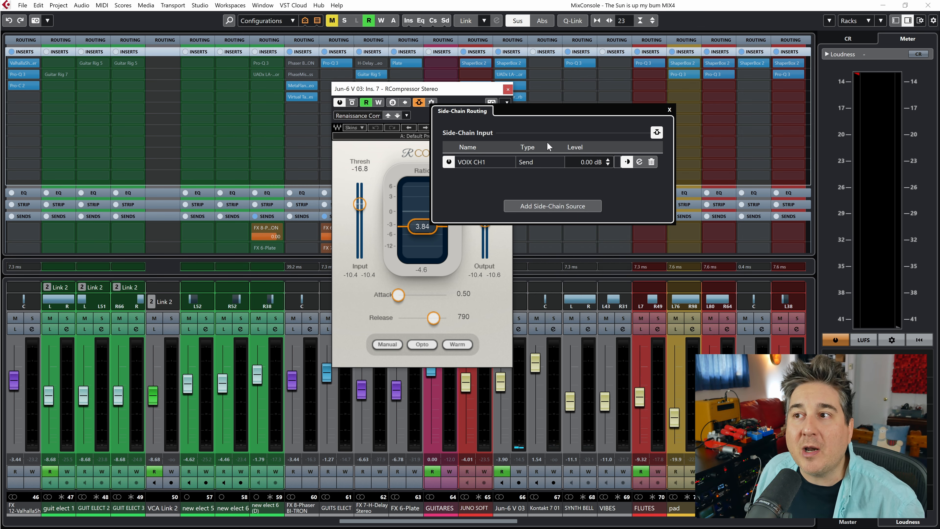
left_click(670, 110)
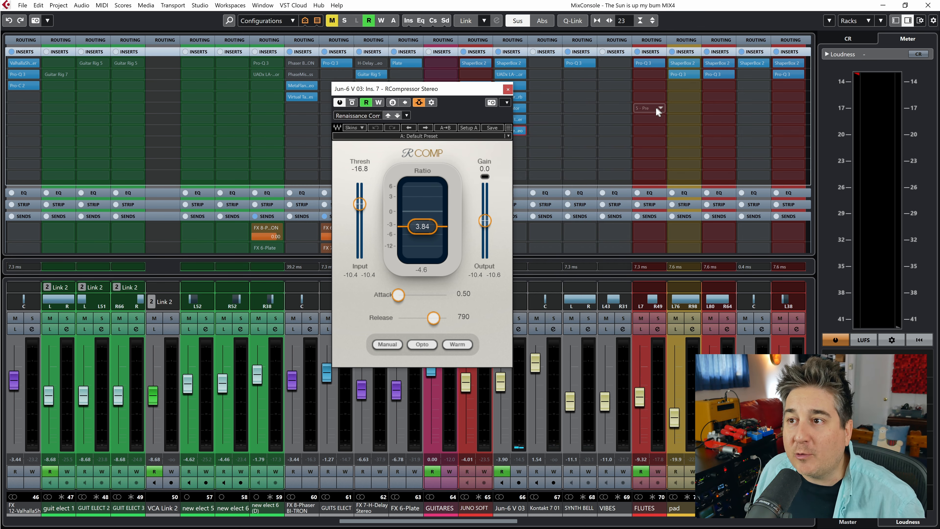
left_click(507, 89)
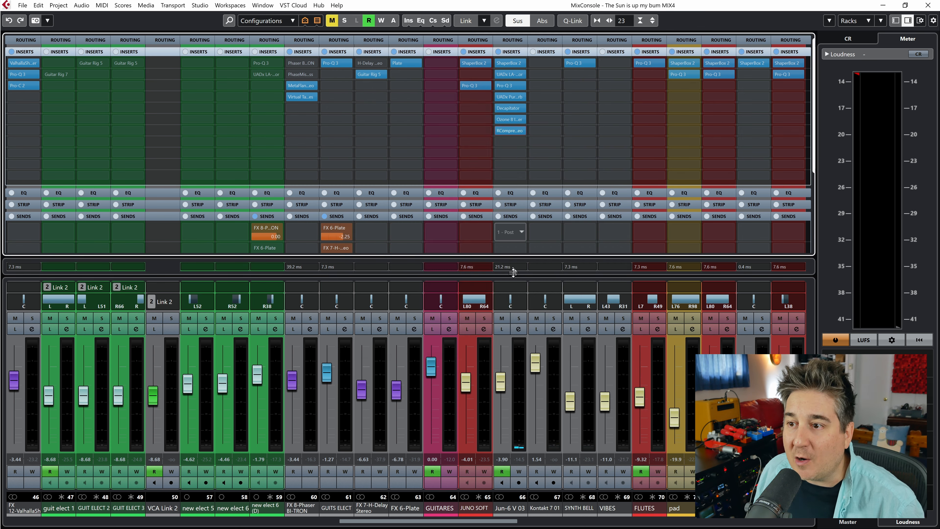
Solo the Jun-6 V 03 channel to view its clips in the project arrangement, and release the solo.
left_click(519, 319)
key("F3")
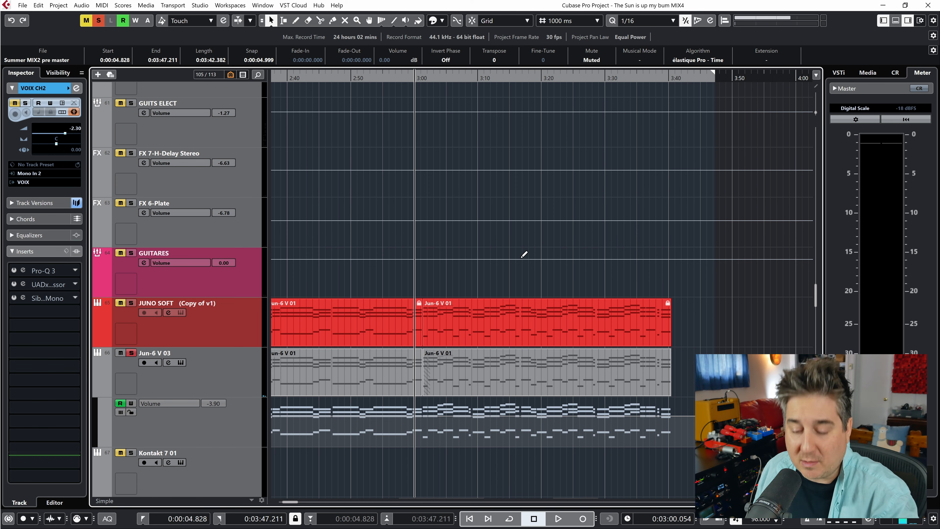
key("g")
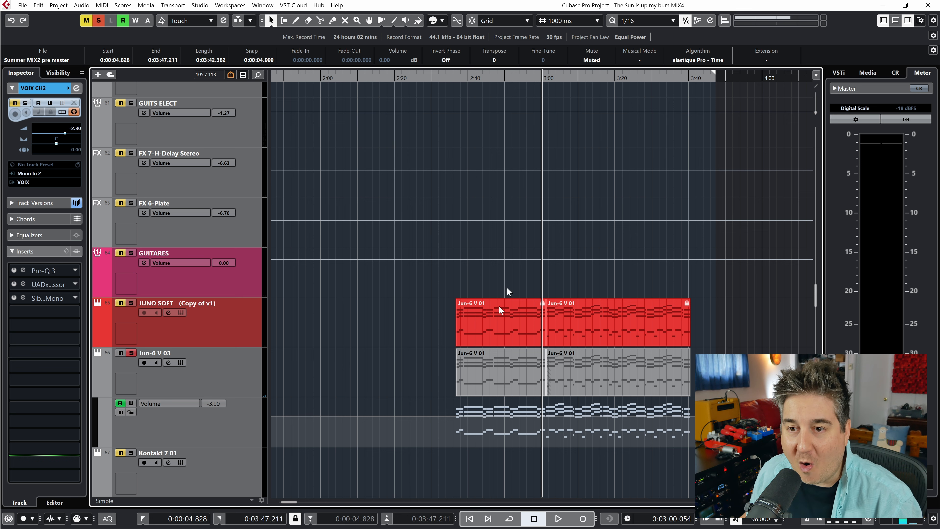
left_click(135, 352)
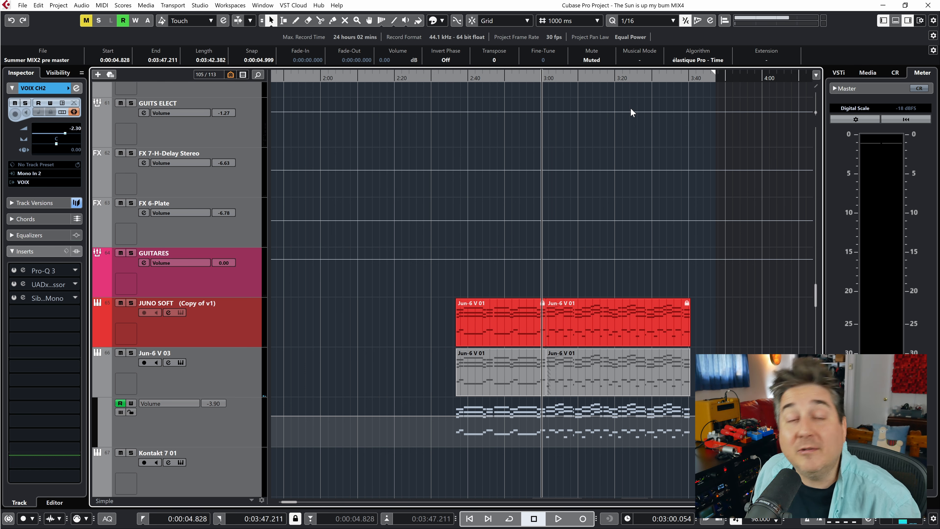
Play the song from about 3:00 and open the RCompressor insert on the Jun-6 V 03 channel, bypassing it.
key("space")
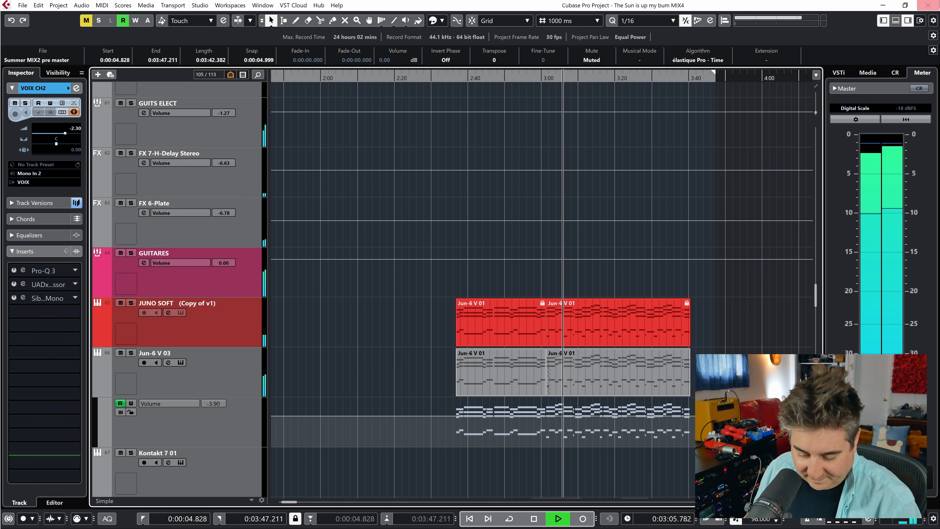
scroll(724, 208, "down", 2)
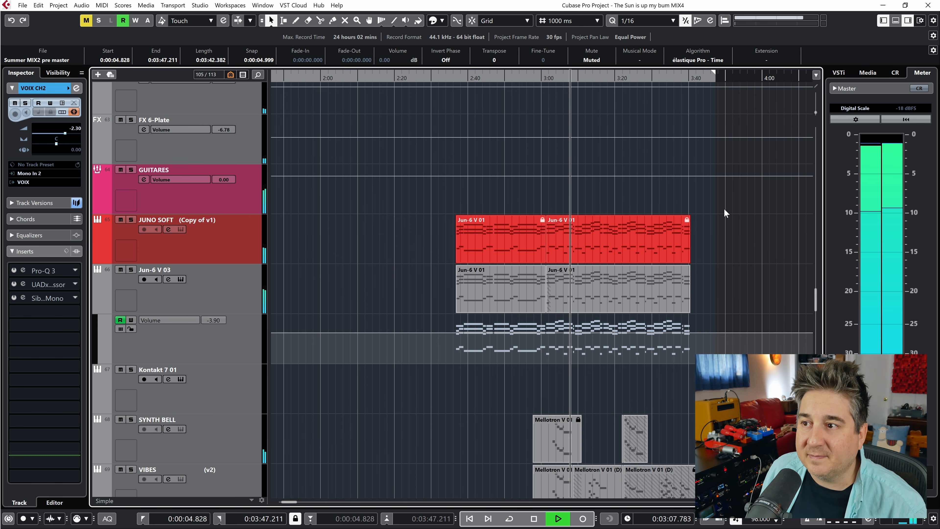
left_click(258, 286)
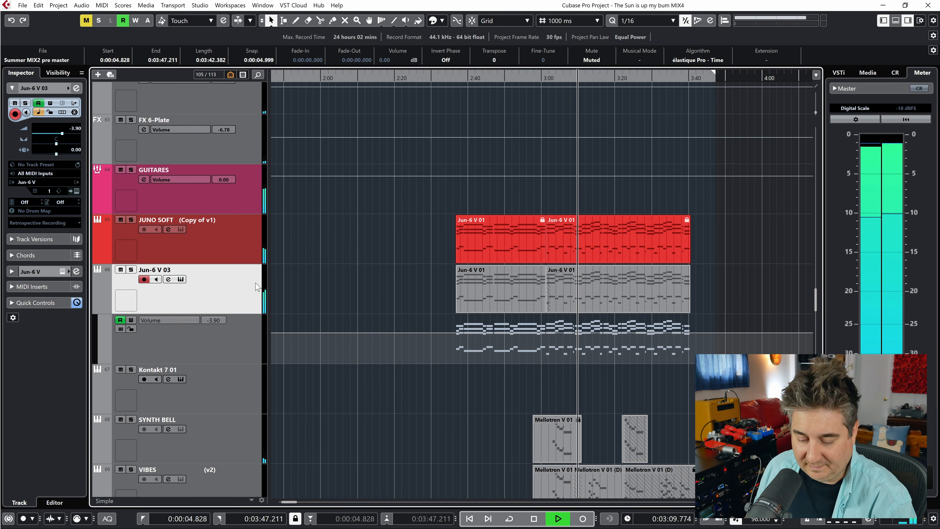
key("F3")
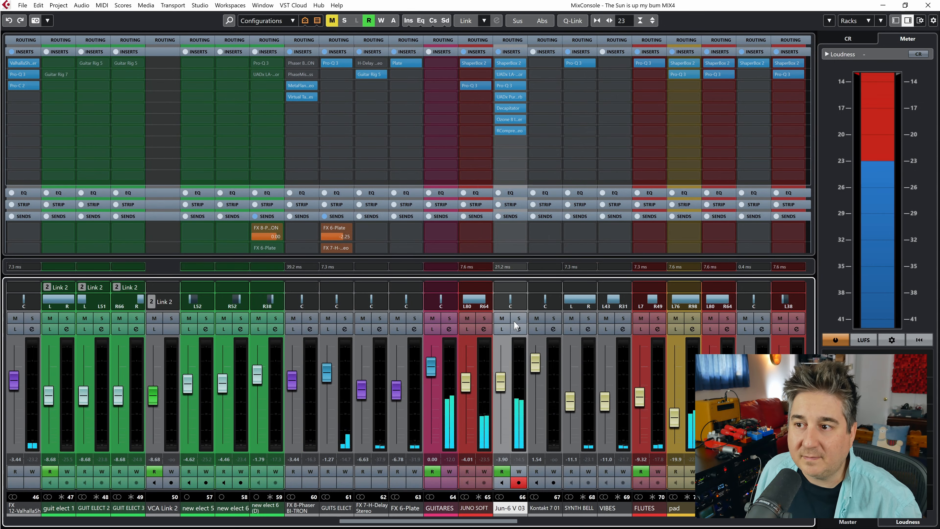
left_click(509, 131)
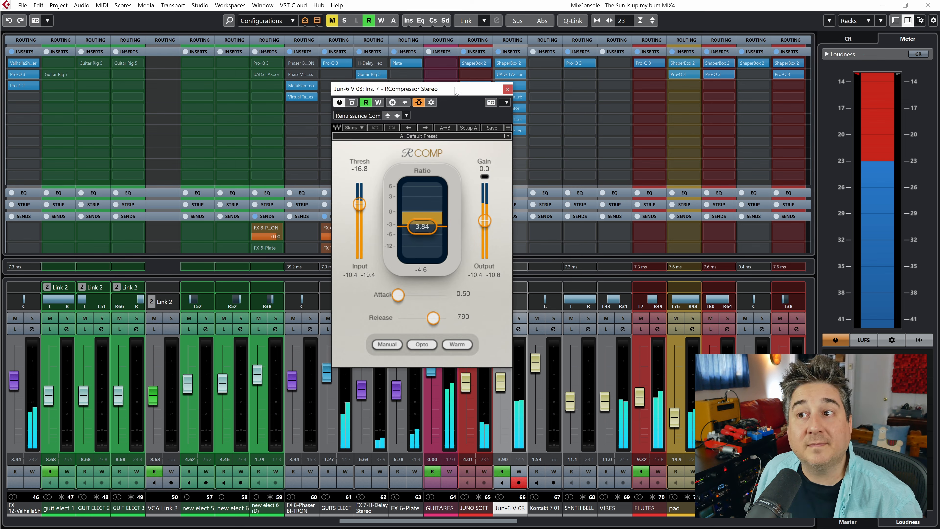
left_click_drag(455, 90, 427, 78)
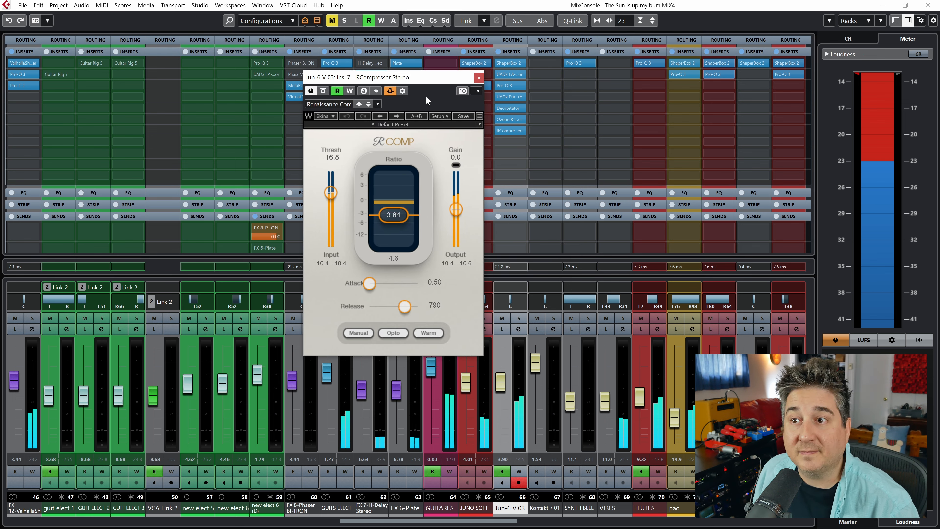
left_click(321, 94)
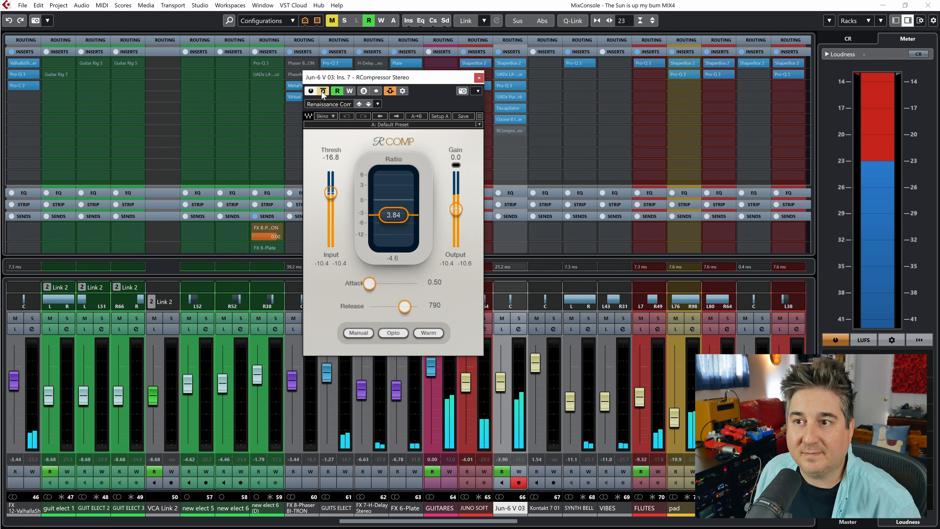
Solo the Jun-6 V 03, VOIX CH1 and VOIX CH2 tracks during playback.
left_click(518, 318)
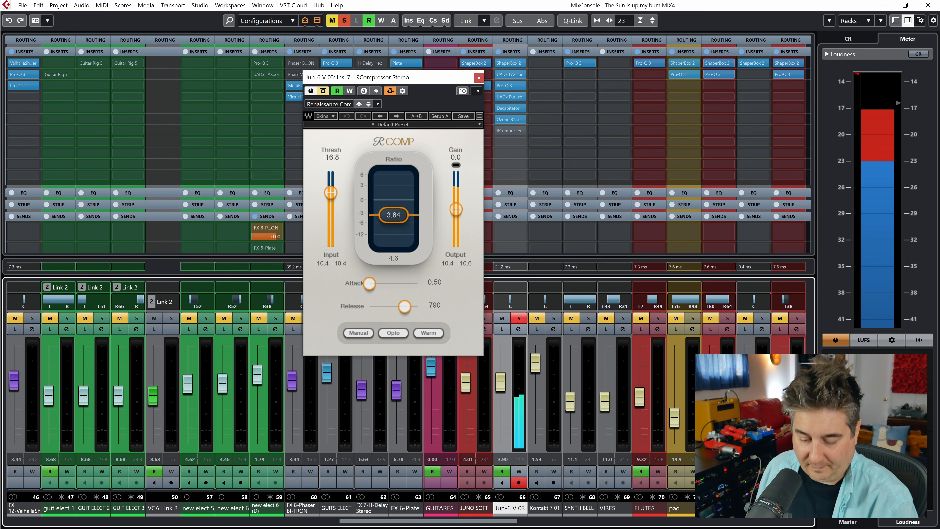
key("F3")
scroll(606, 363, "down", 20)
scroll(607, 363, "up", 3)
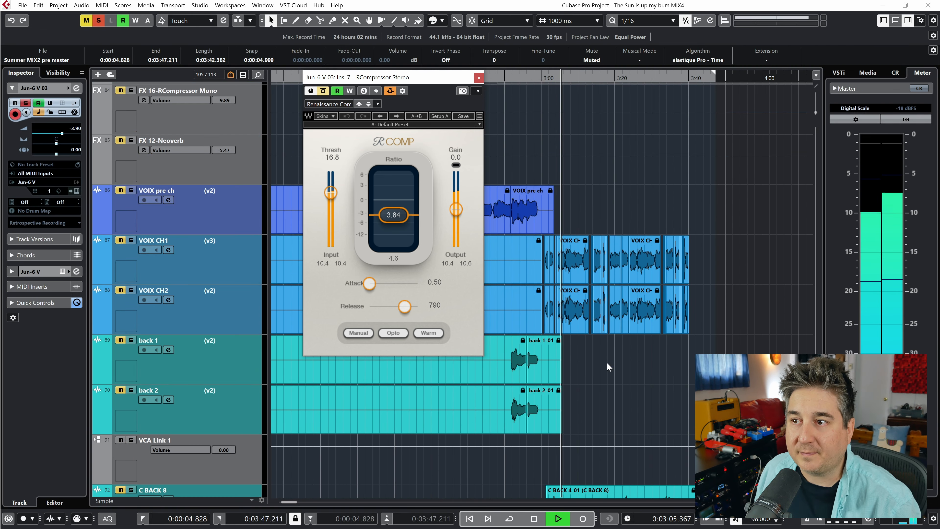
left_click(246, 270)
key("s")
left_click(251, 308)
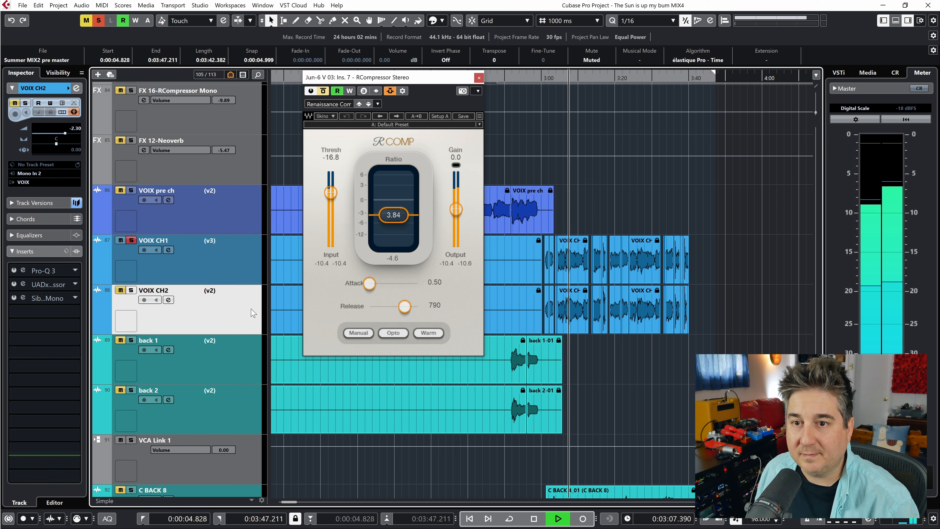
key("F3")
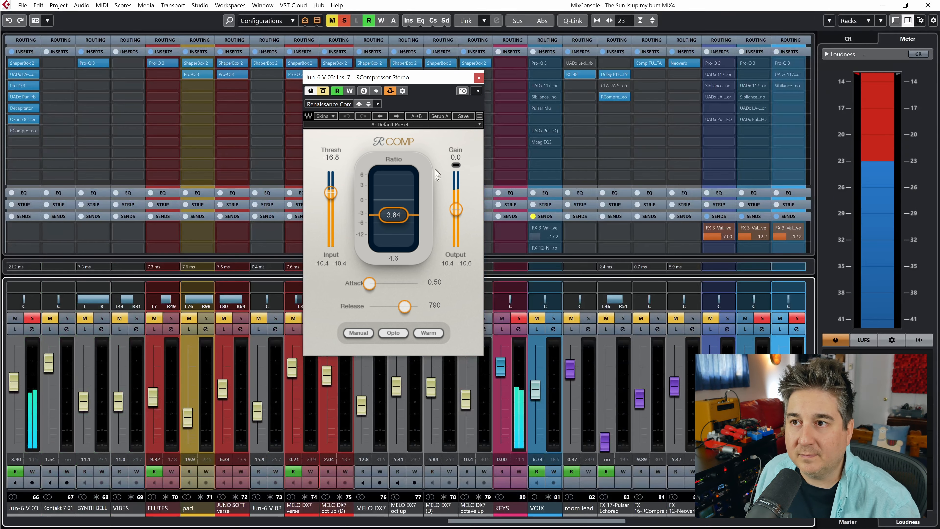
Switch the RCompressor to its B setting, trying thresholds of -45.8, -32.5 and -14.0 during playback.
left_click_drag(420, 78, 402, 75)
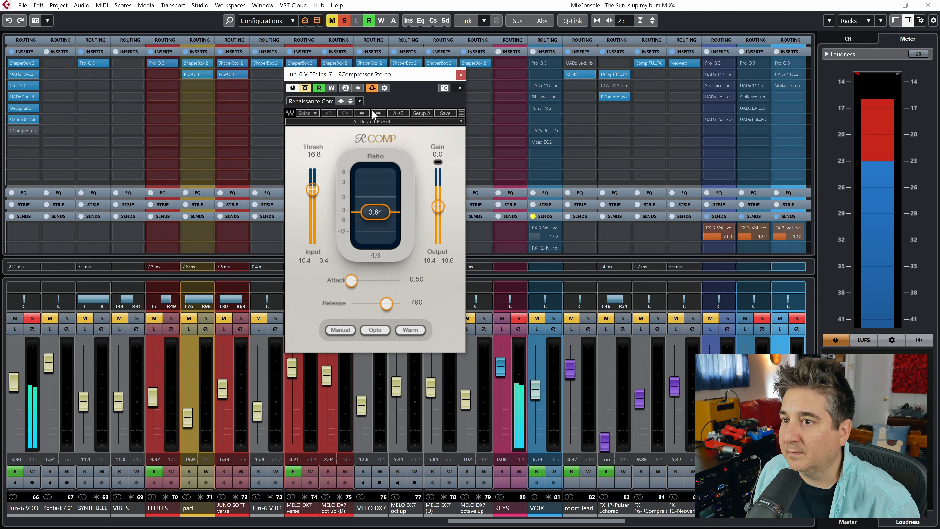
left_click(345, 88)
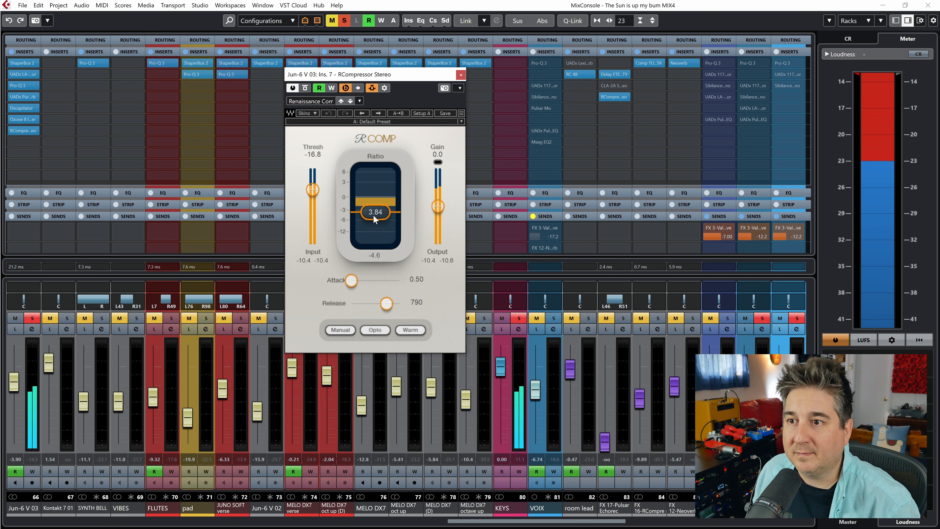
left_click_drag(313, 190, 312, 226)
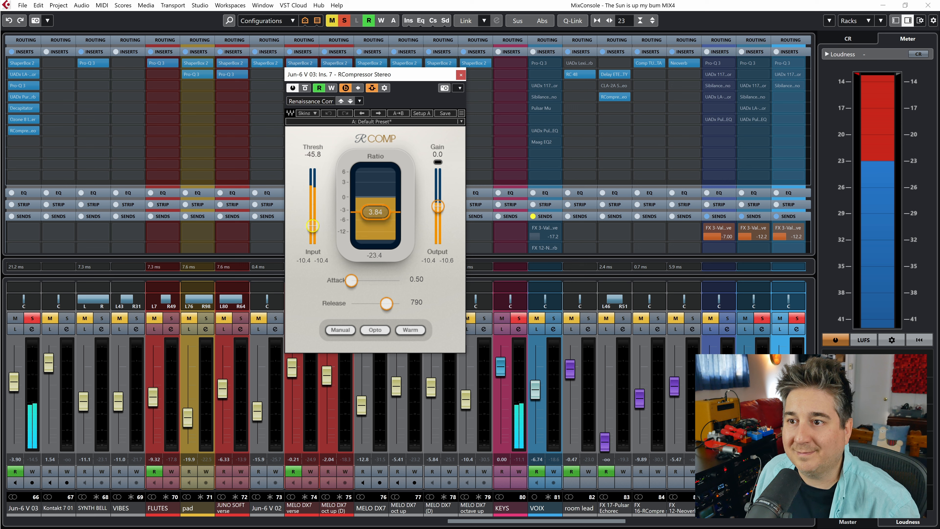
left_click_drag(312, 225, 312, 209)
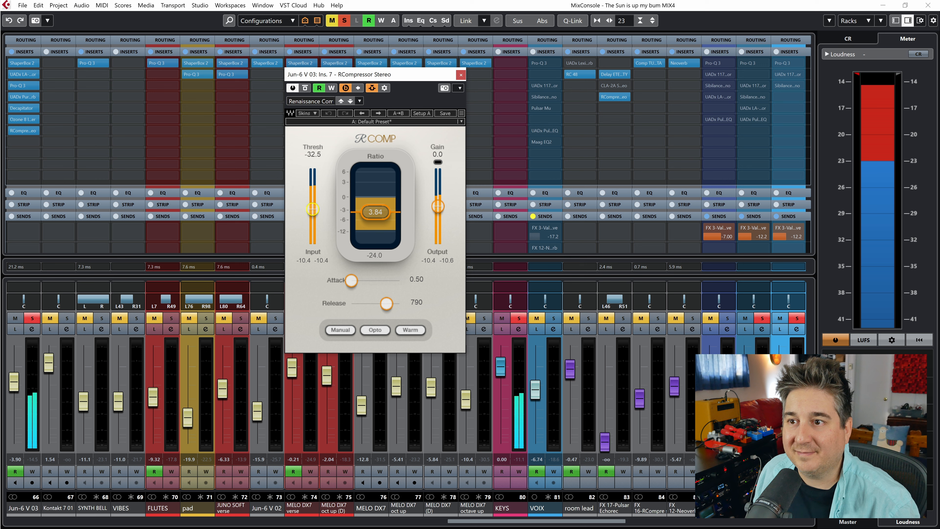
left_click_drag(312, 209, 312, 187)
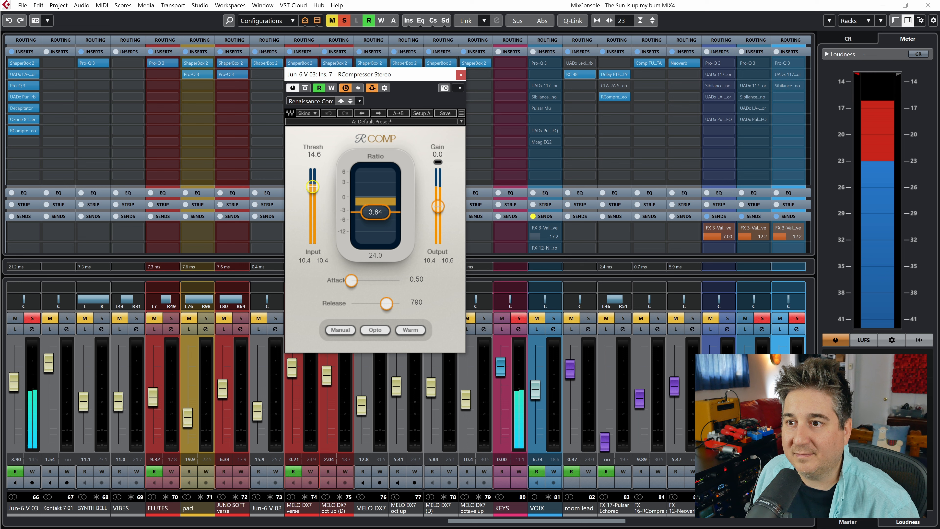
left_click_drag(312, 187, 313, 186)
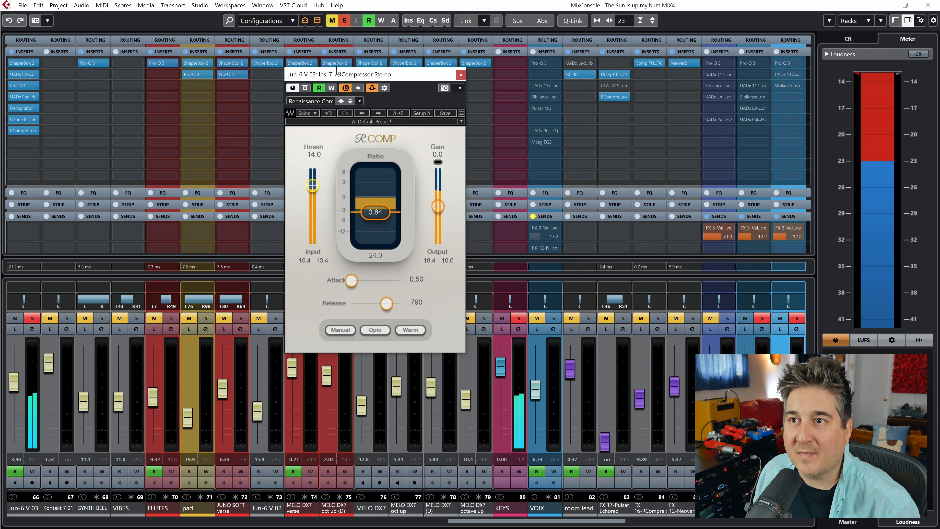
key("space")
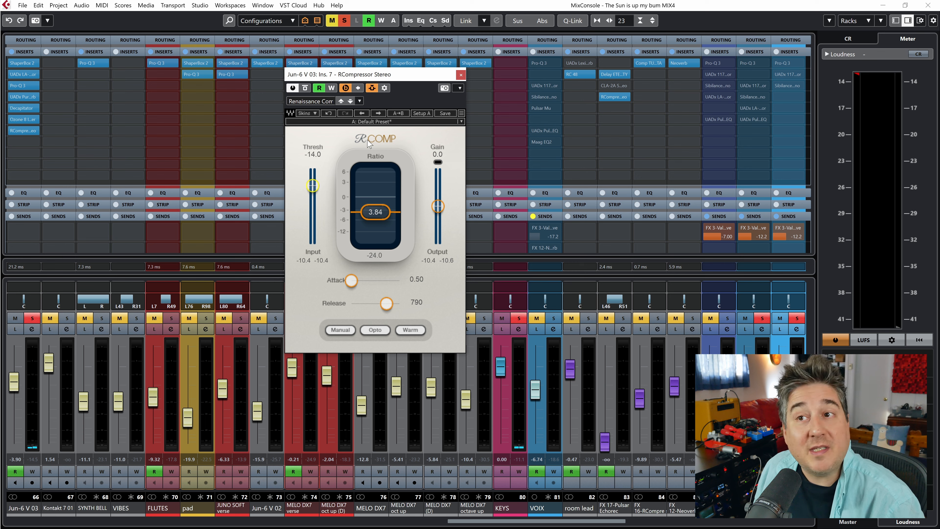
Clear all solos and play the full mix with the RCompressor switched back to its A setting.
left_click(345, 22)
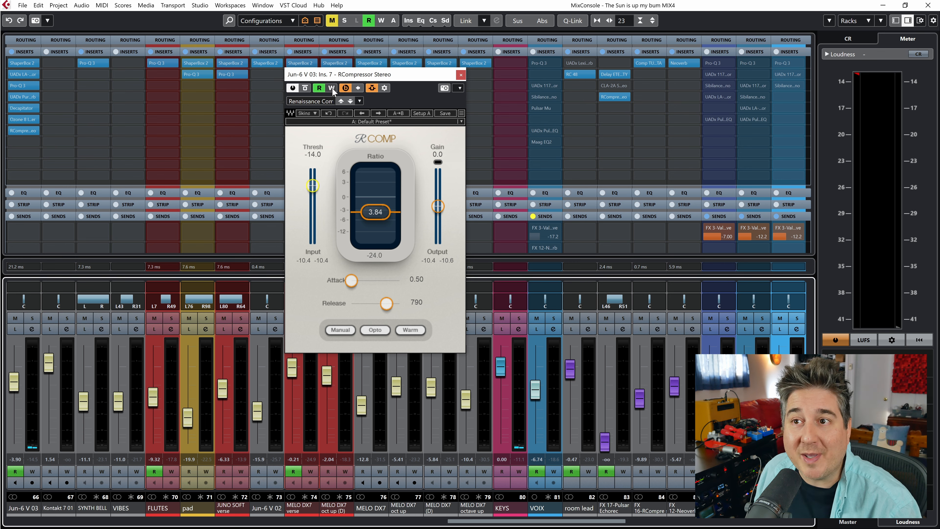
left_click(307, 89)
left_click(306, 89)
left_click(307, 89)
left_click(307, 89)
key("space")
left_click(345, 89)
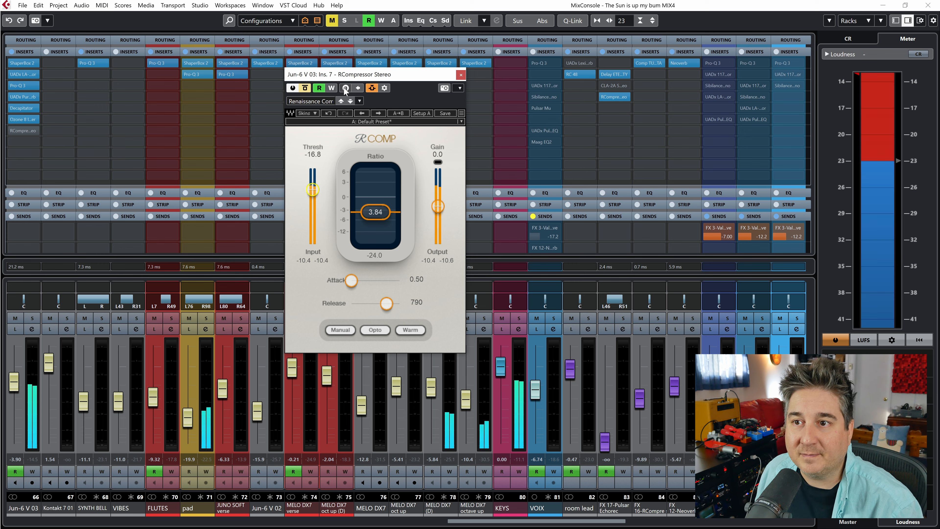
Compare the full mix with the Jun-6 V 03 compressor bypassed and active, and close the plug-in with the compressor active.
left_click(306, 89)
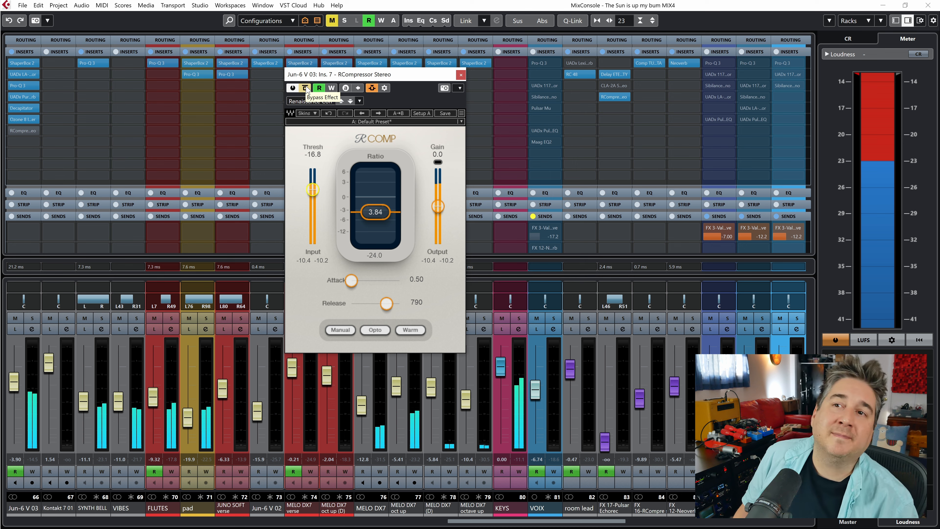
left_click(306, 89)
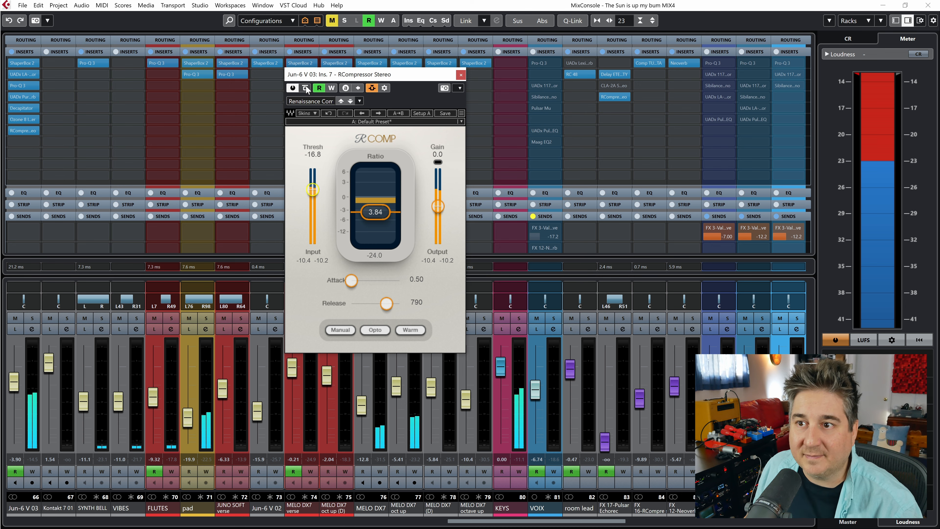
left_click(306, 88)
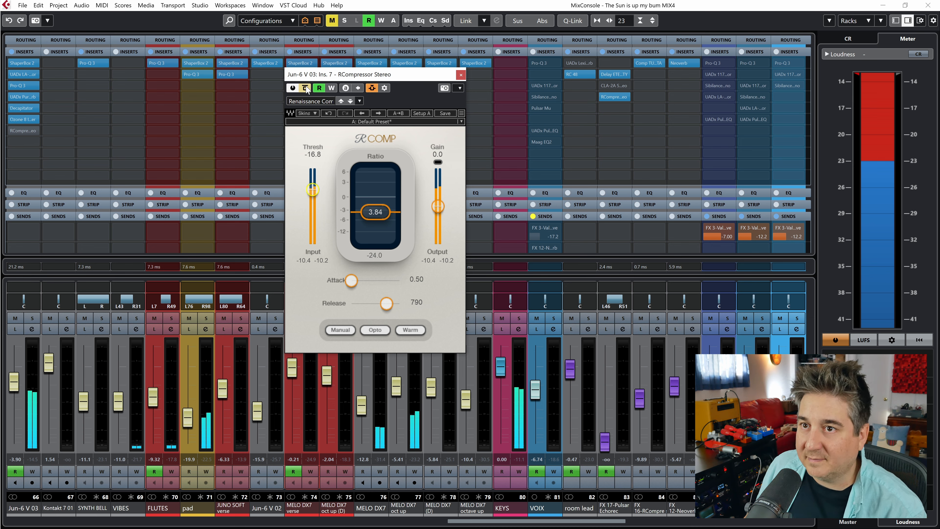
left_click(305, 88)
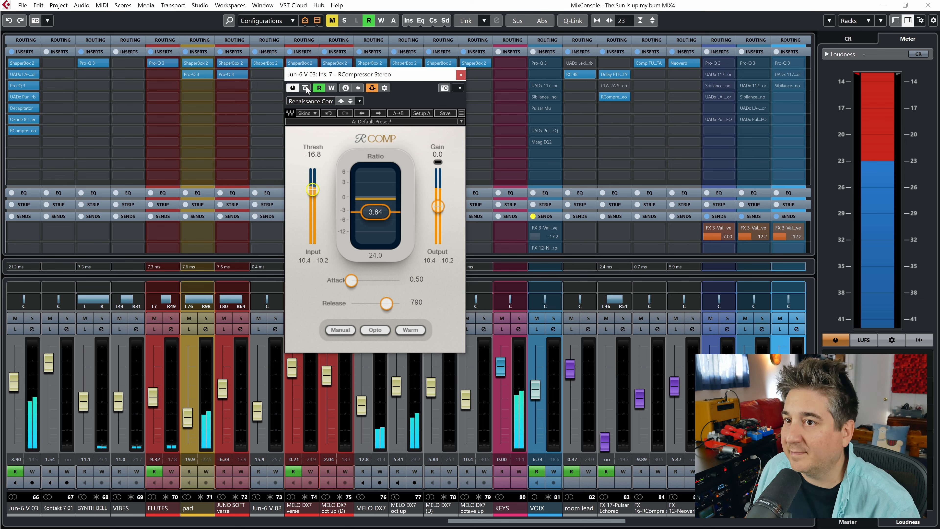
left_click(460, 75)
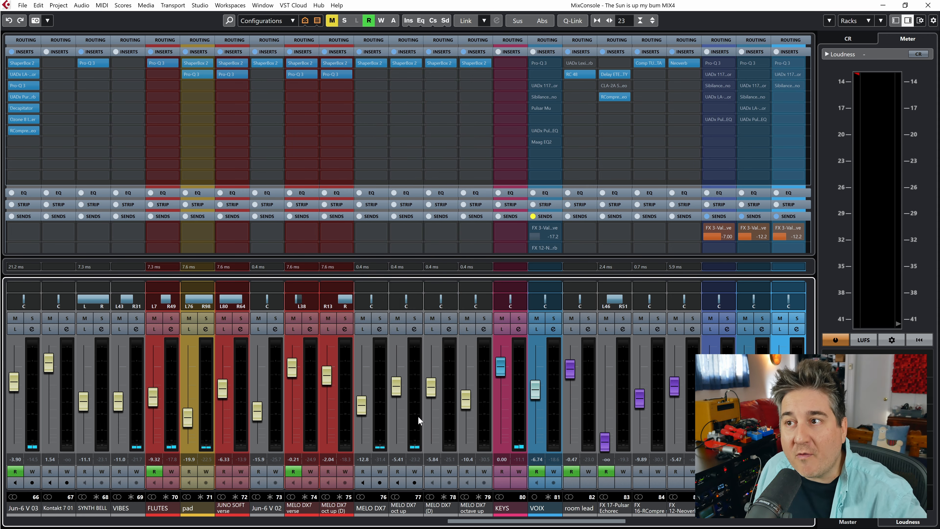
left_click_drag(474, 522, 395, 522)
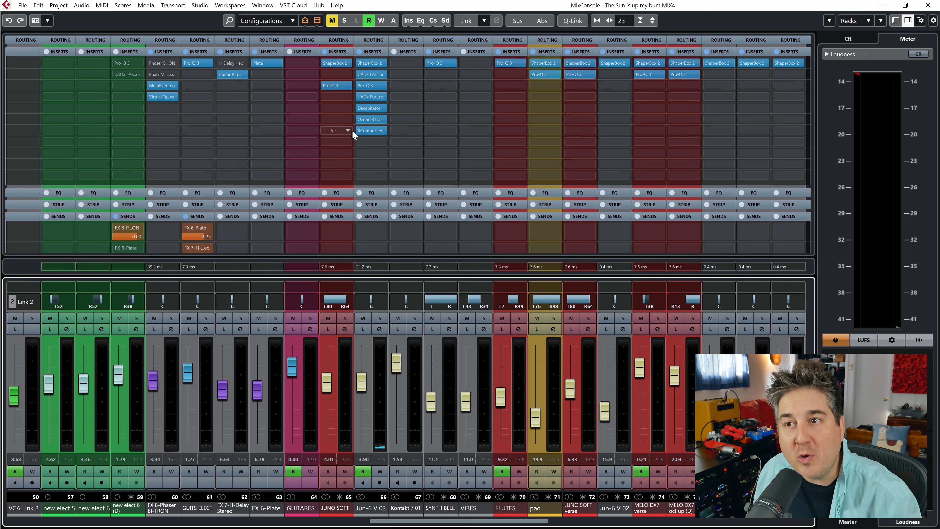
Bypass the RCompressor on the Jun-6 V 03 track and load Pro-MB in the insert slot below it.
left_click(361, 131, "alt")
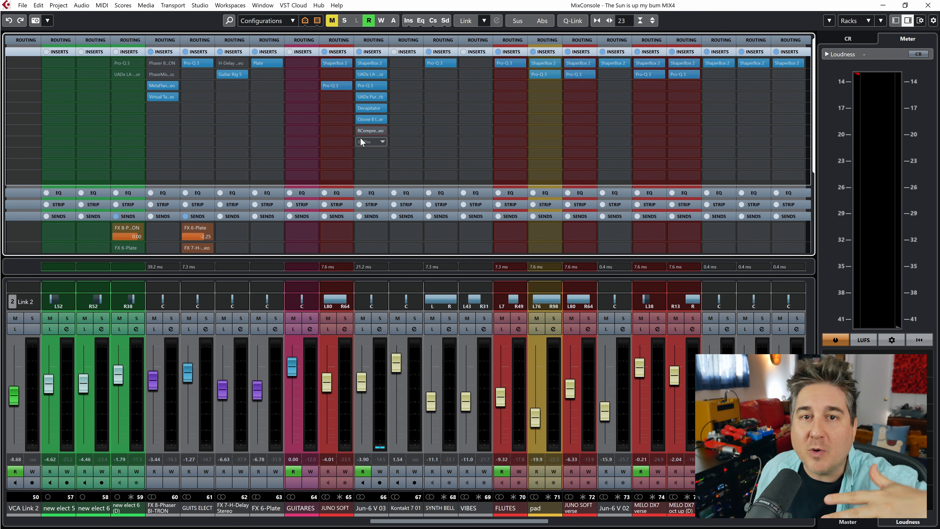
left_click(369, 142)
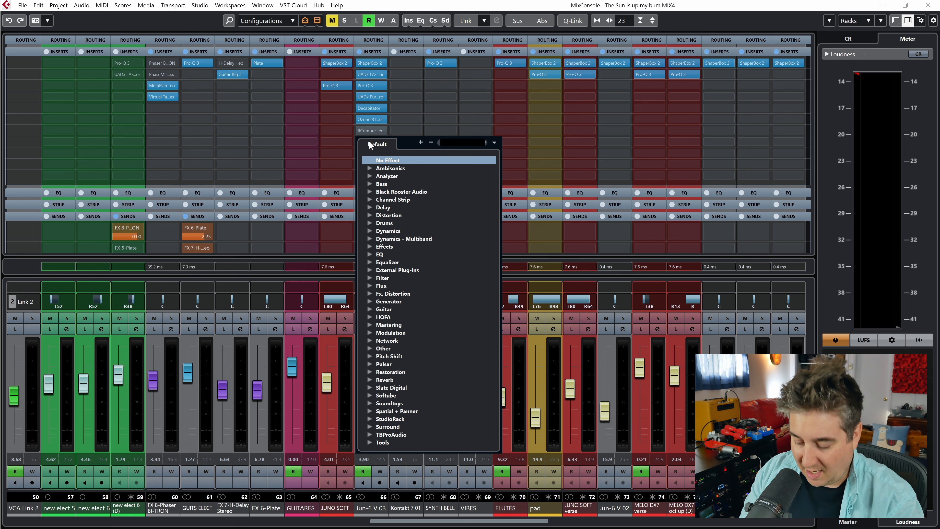
type("pro")
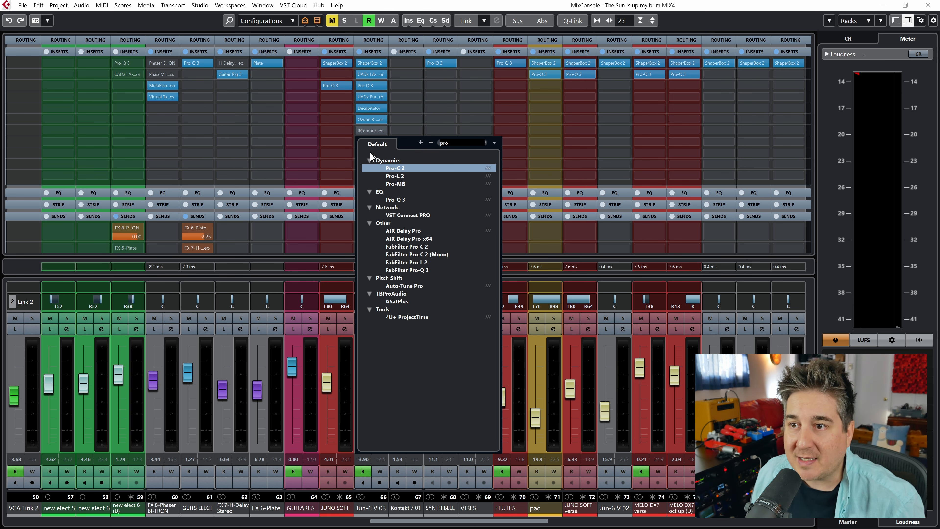
left_click(395, 184)
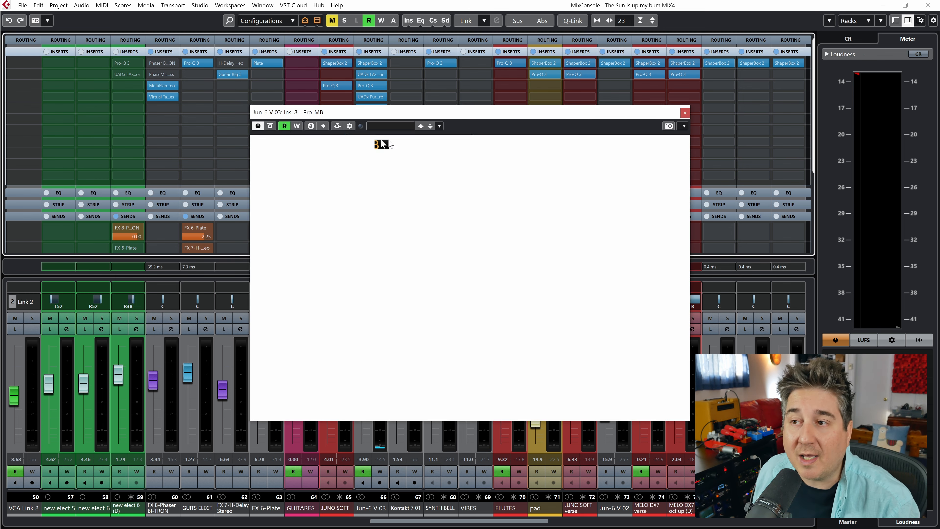
Create a Pro-MB band around 980 Hz and widen both its low and high crossover edges.
left_click(466, 229)
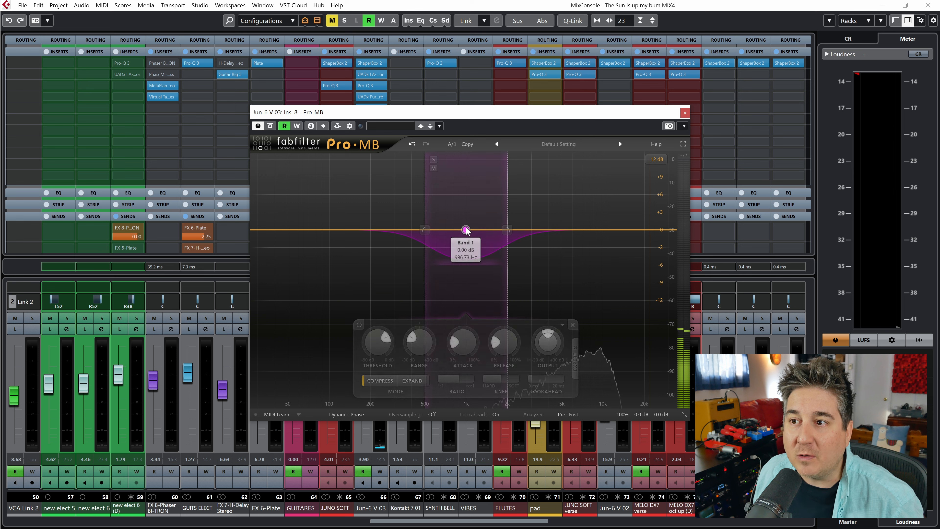
left_click_drag(507, 231, 520, 230)
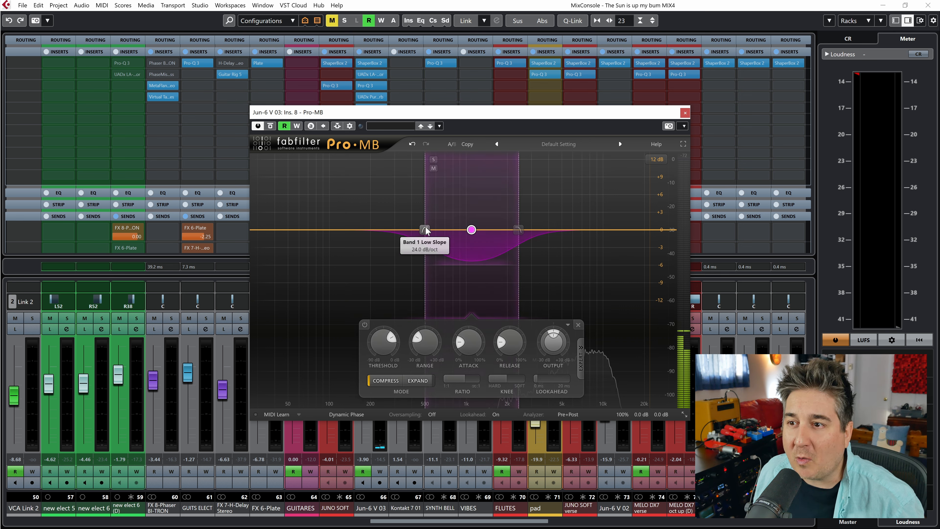
left_click_drag(426, 219, 414, 220)
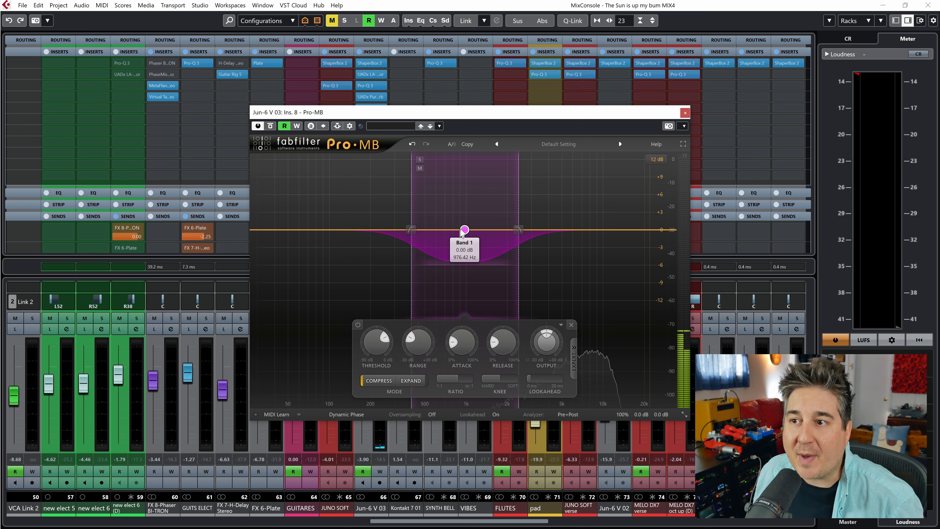
left_click_drag(466, 229, 467, 229)
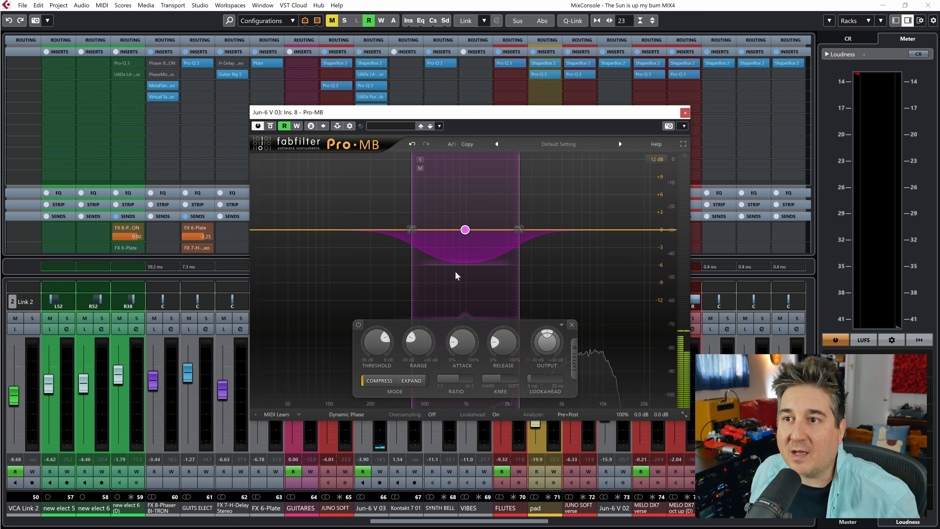
Activate Pro-MB's side-chain and add VOIX CH1 as its side-chain source.
left_click(335, 127)
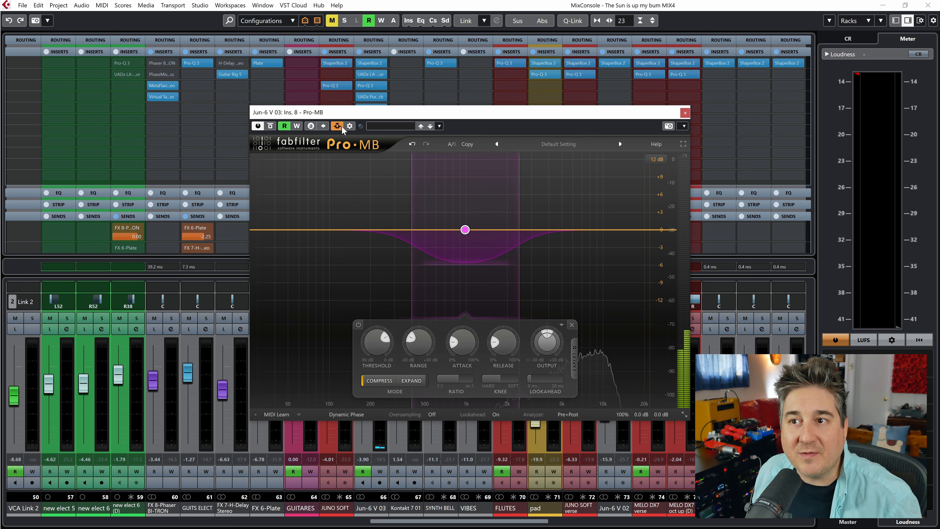
left_click(350, 127)
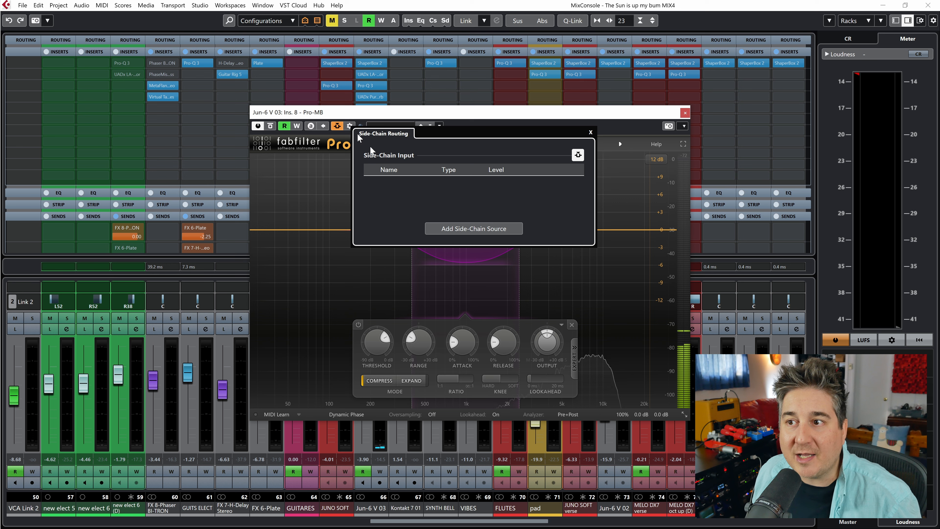
left_click(500, 233)
scroll(588, 409, "down", 10)
scroll(590, 411, "up", 10)
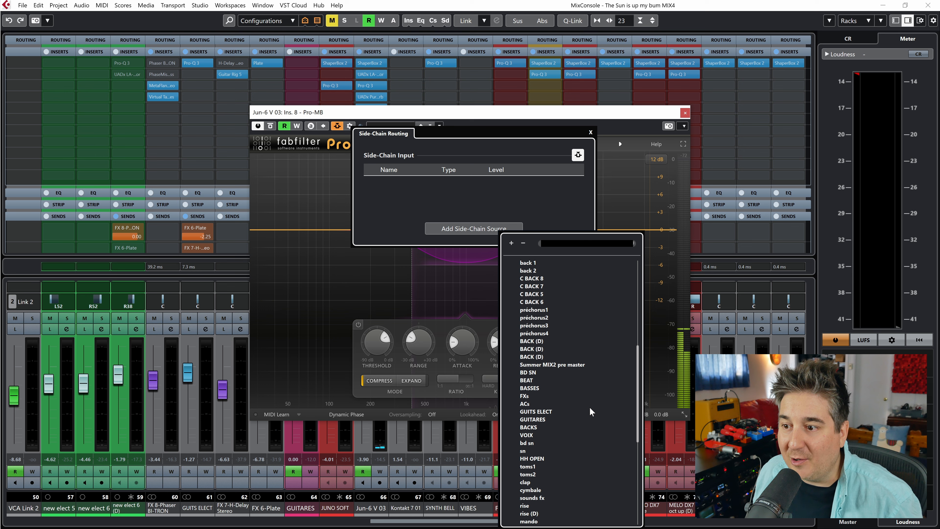
scroll(591, 411, "up", 3)
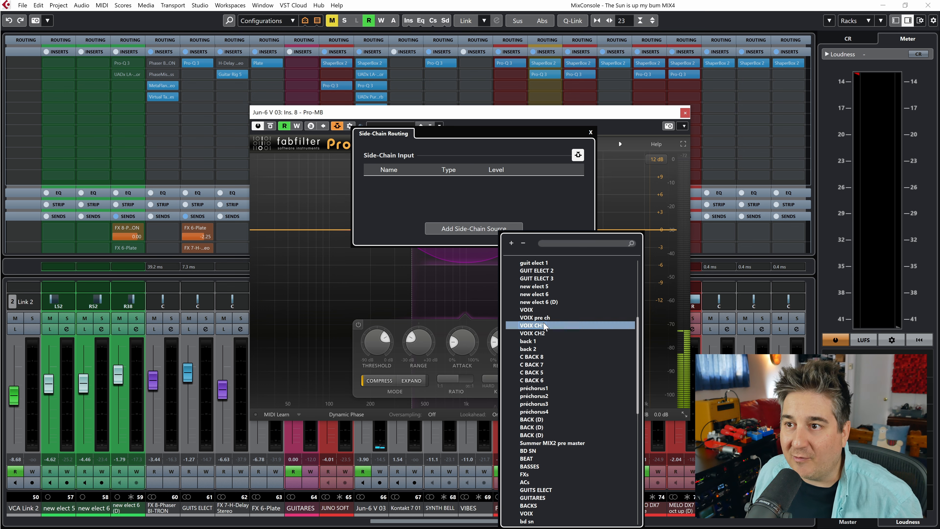
left_click(544, 325)
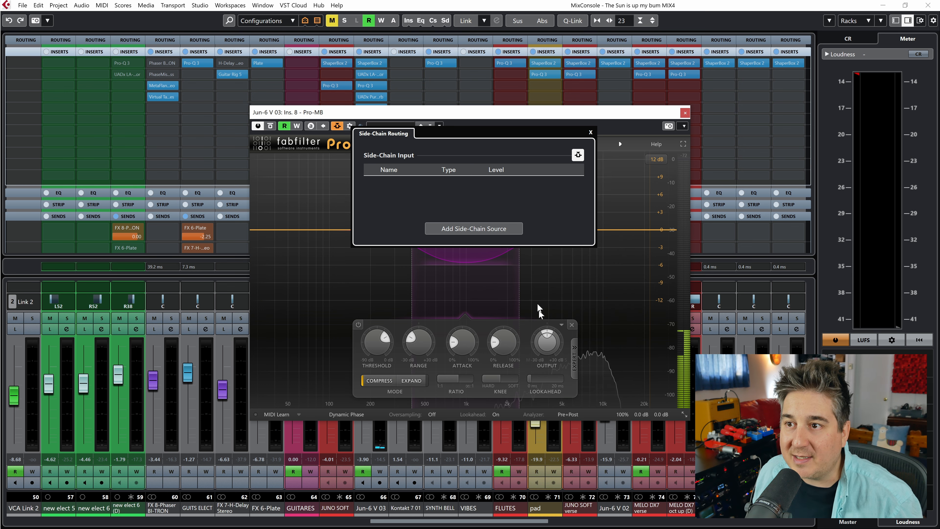
left_click(591, 133)
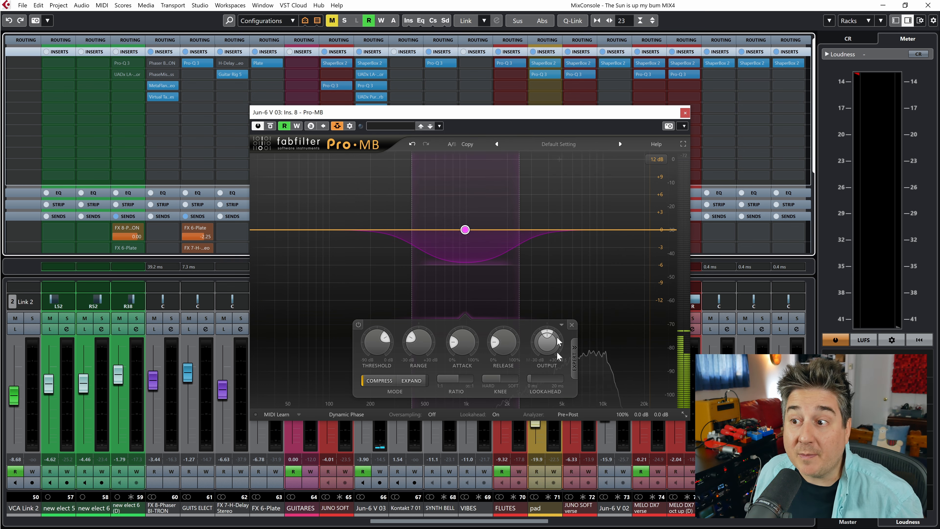
Show Band 1's expert side-chain options and set its attack to 0%.
left_click(574, 349)
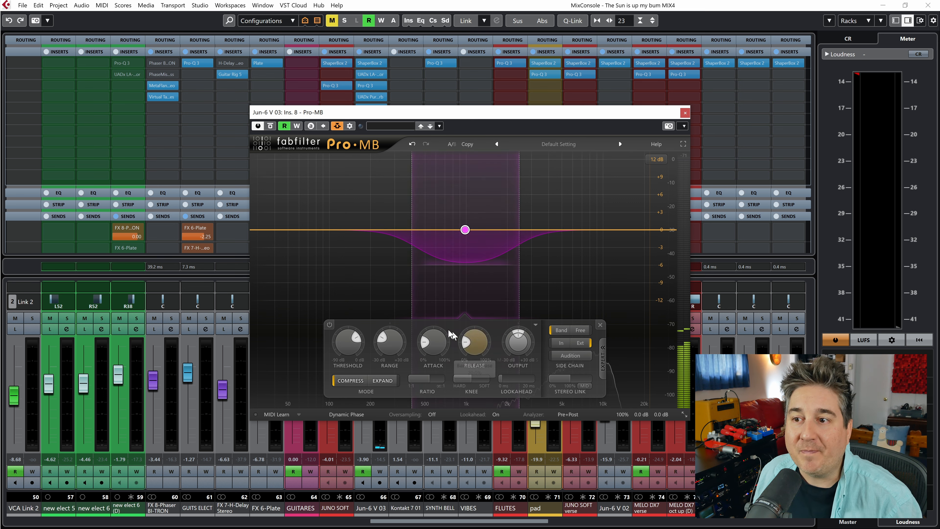
left_click_drag(434, 346, 438, 375)
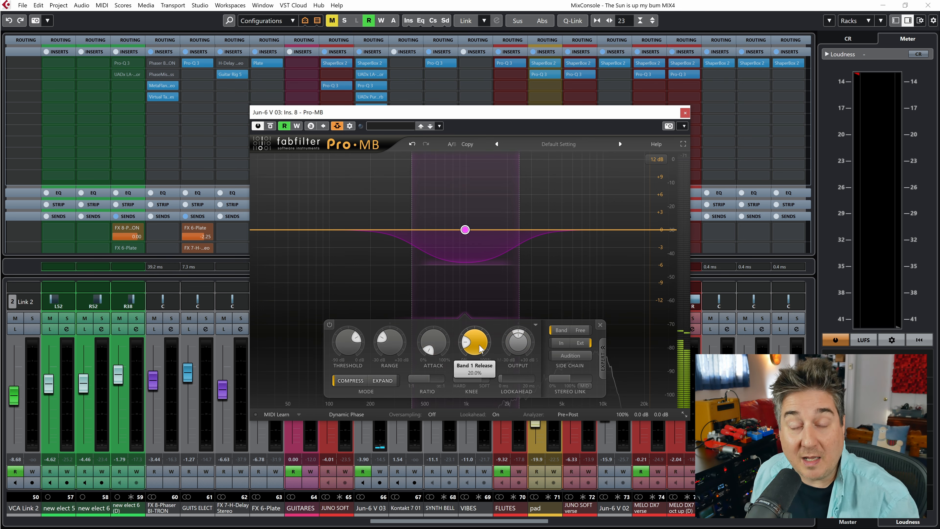
mouse_move(480, 349)
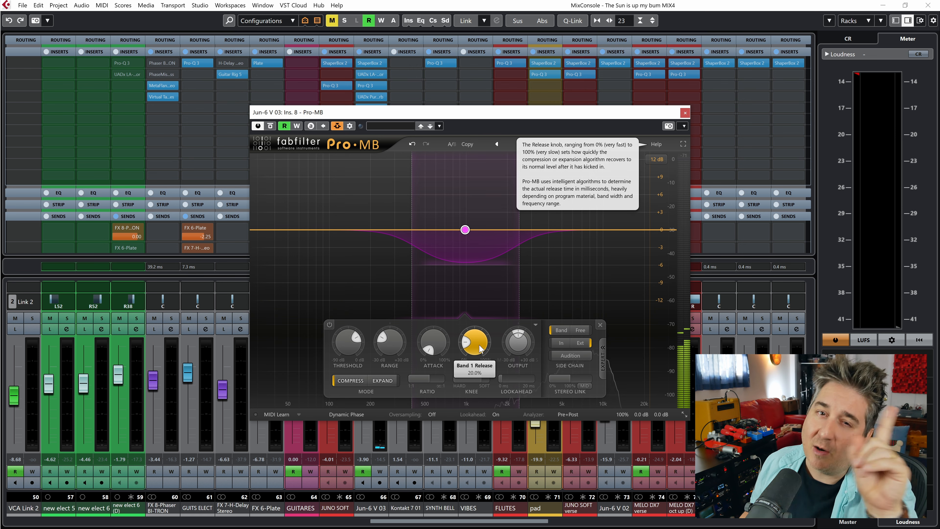
Play the mix while lowering Band 1's threshold, lengthening its release and setting its range to about -4.8 dB.
key("space")
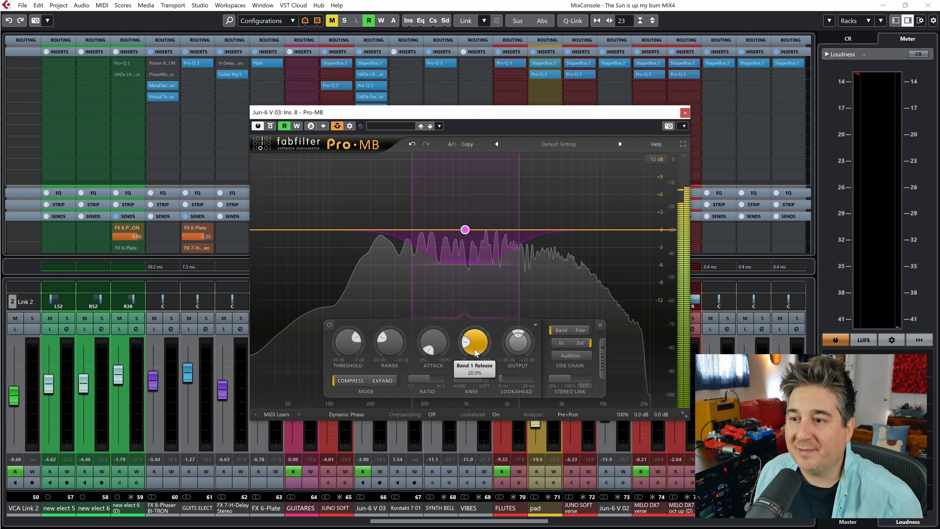
scroll(353, 345, "down", 5)
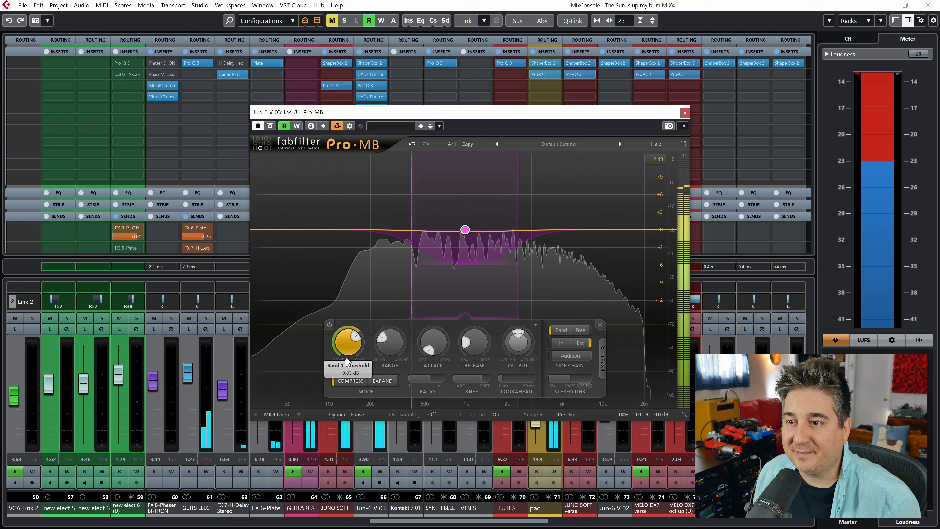
scroll(346, 343, "down", 10)
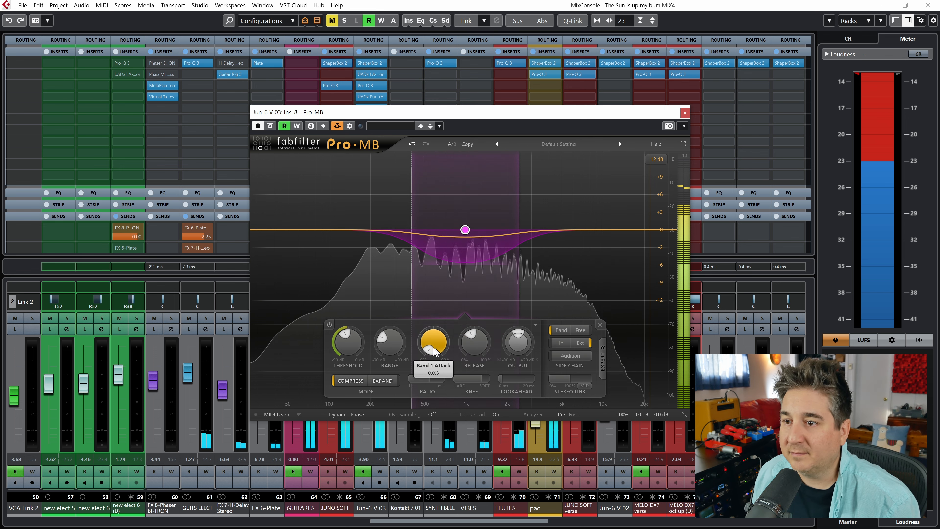
mouse_move(388, 337)
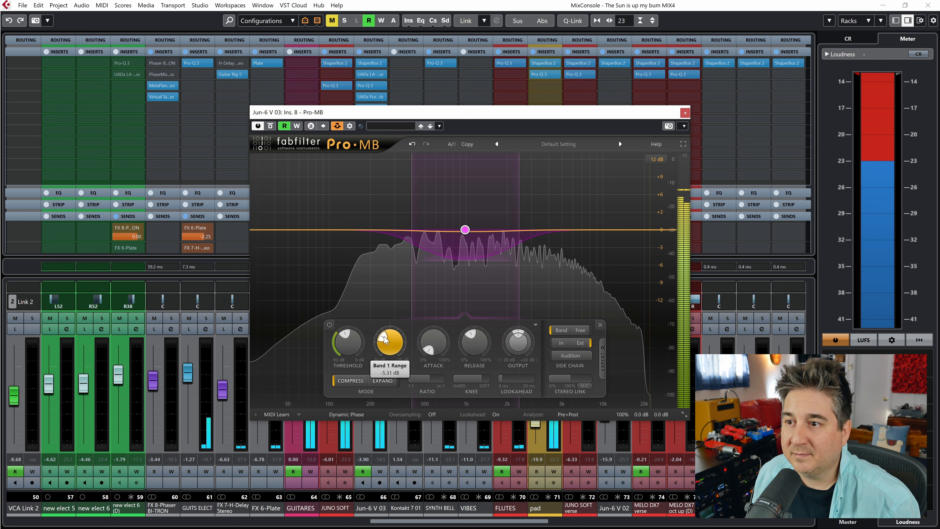
scroll(385, 337, "up", 2)
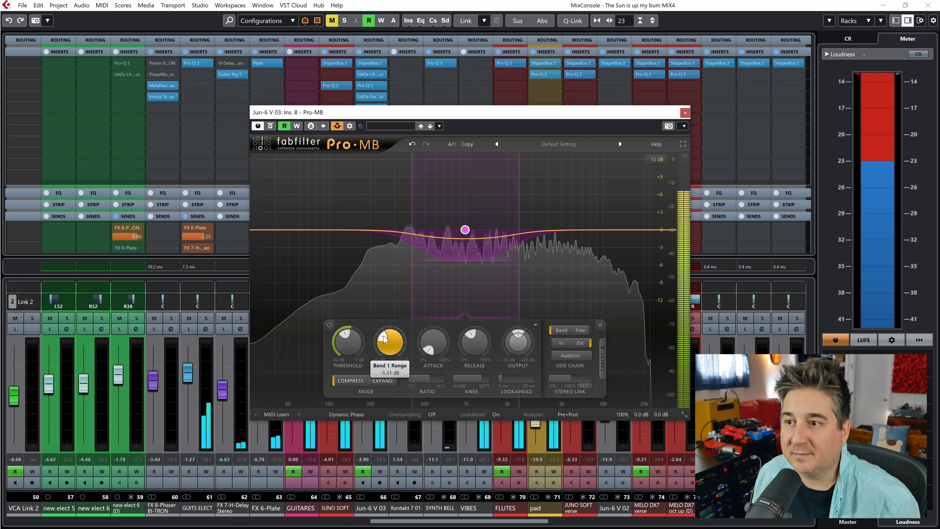
mouse_move(343, 346)
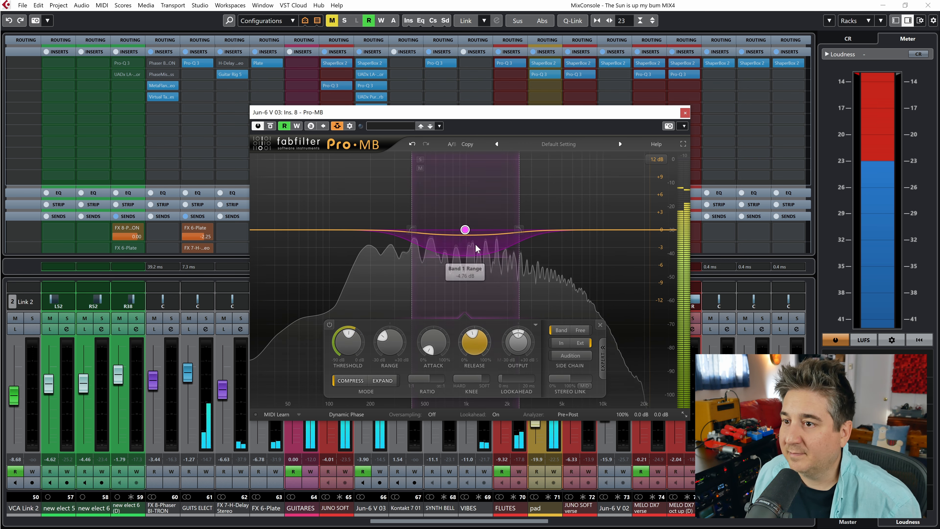
mouse_move(395, 359)
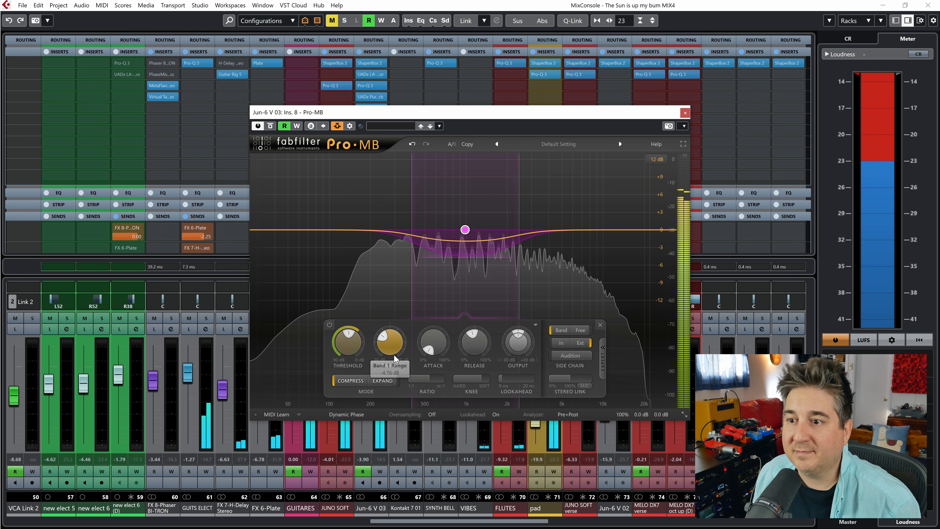
Exaggerate the ducking with Band 1's range and threshold at very low settings, and bring the range back to about -5.9 dB.
left_click_drag(393, 347, 393, 357)
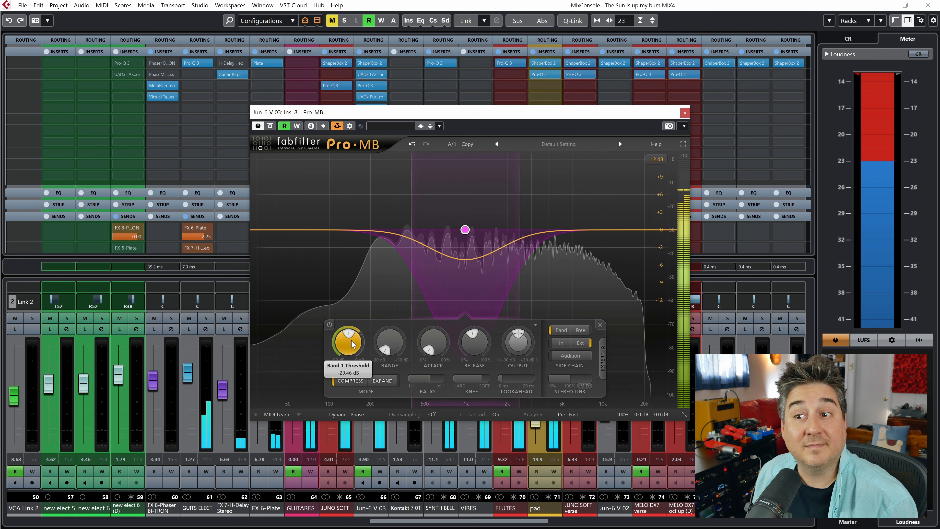
mouse_move(342, 417)
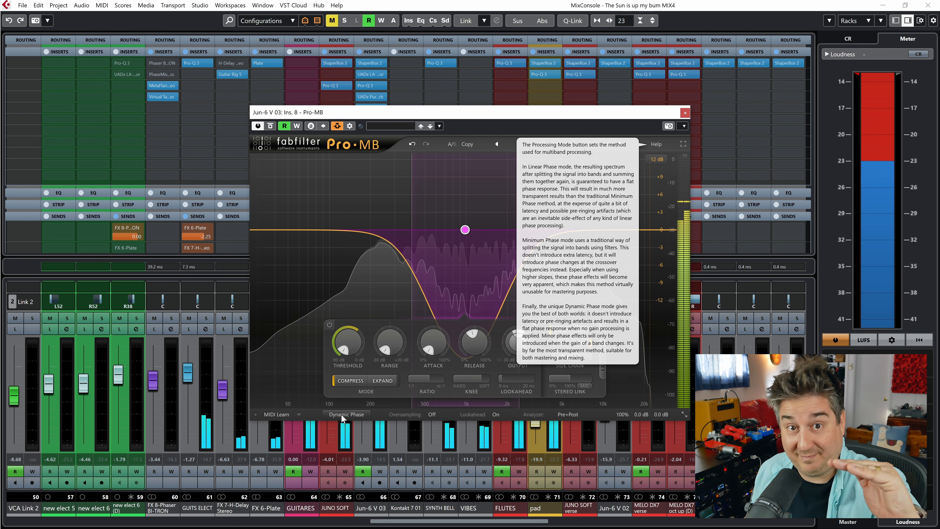
left_click_drag(348, 320, 349, 274)
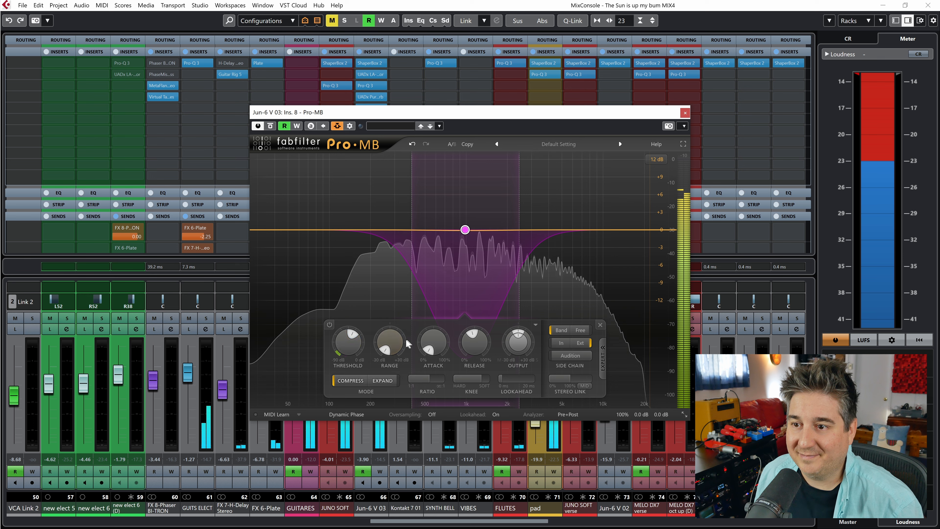
left_click_drag(393, 345, 393, 339)
left_click_drag(392, 307, 389, 315)
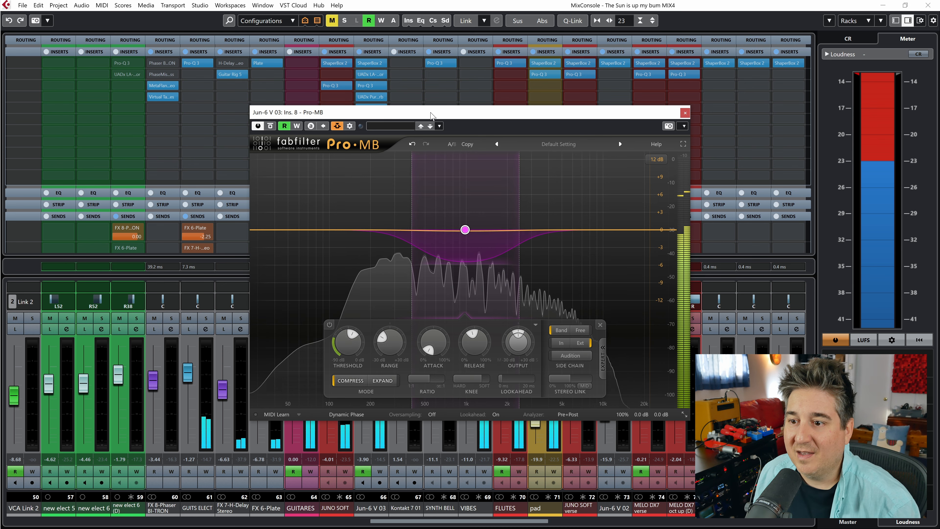
Solo the Jun-6 V 03, VOIX CH1 and VOIX CH2 tracks and play them with the Pro-MB window kept open.
left_click_drag(431, 115, 498, 93)
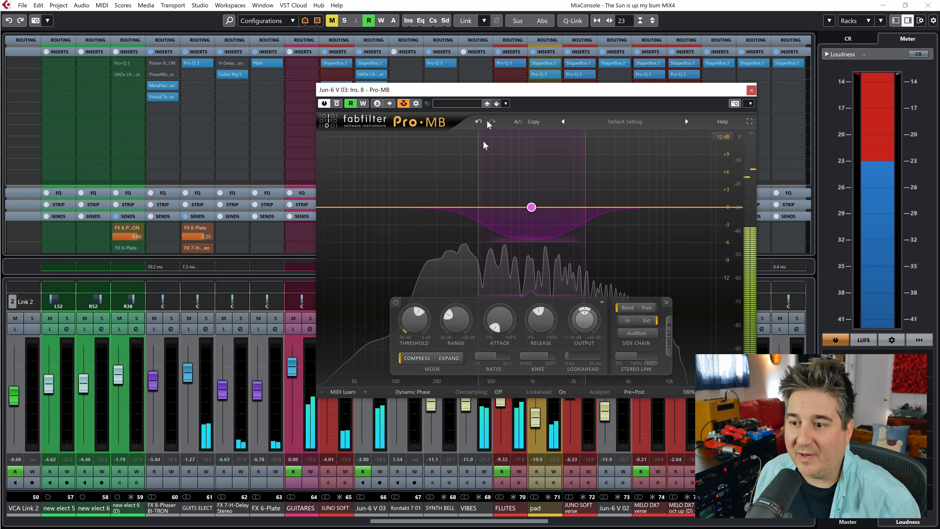
left_click(372, 507)
key("s")
key("F3")
scroll(280, 438, "down", 15)
scroll(280, 438, "down", 8)
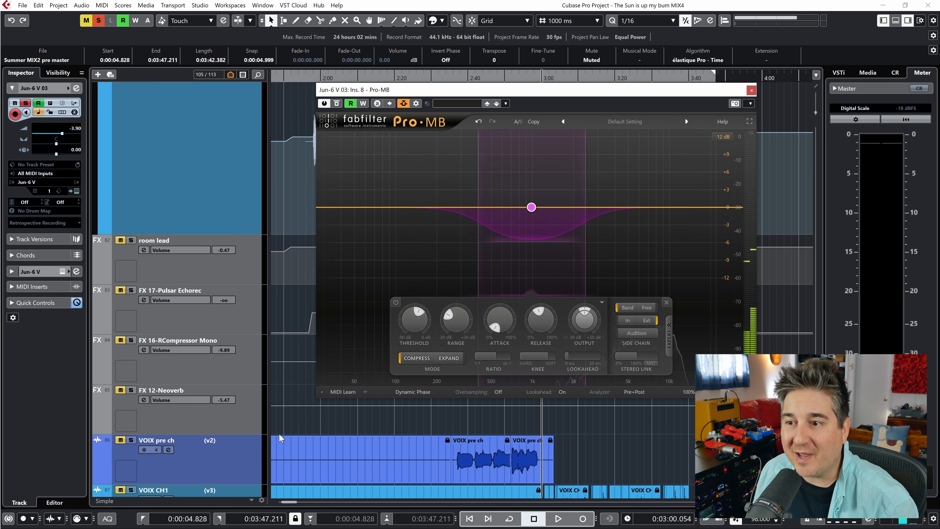
left_click(212, 351)
key("s")
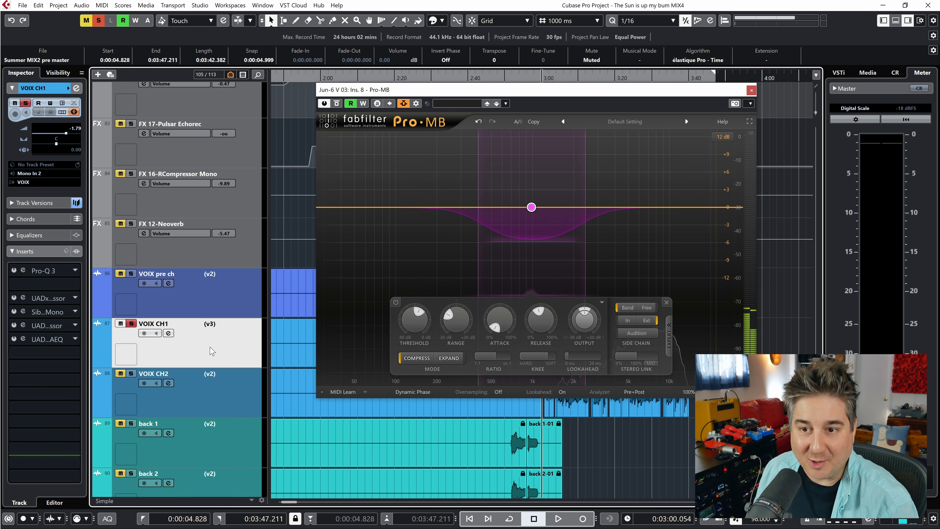
key("Down")
key("s")
key("space")
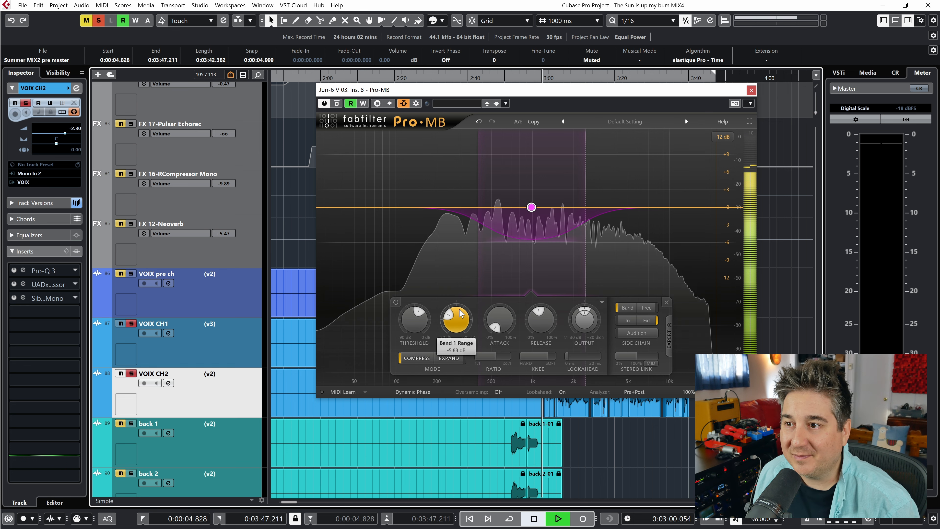
Set Band 1's range to -30 dB during playback, trying thresholds of about -25 and -63 dB before raising the threshold again.
left_click_drag(411, 349, 413, 373)
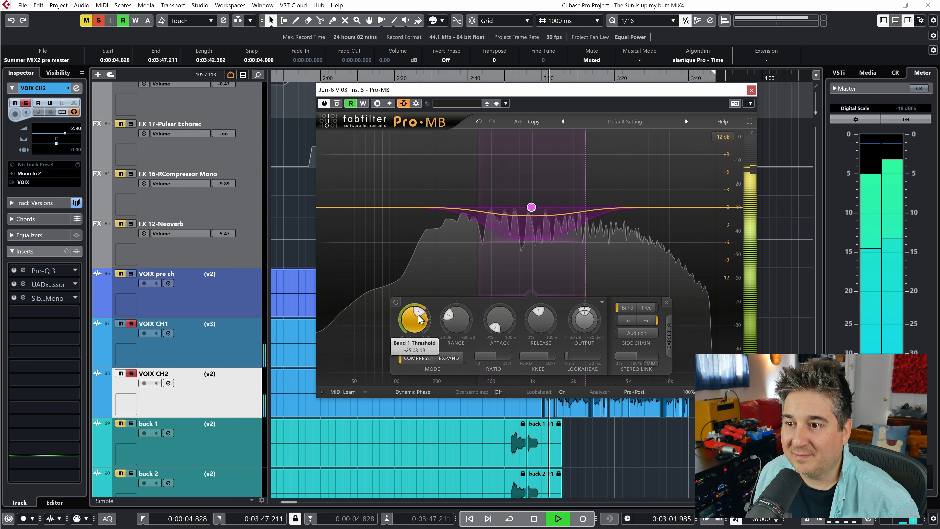
left_click_drag(459, 317, 458, 344)
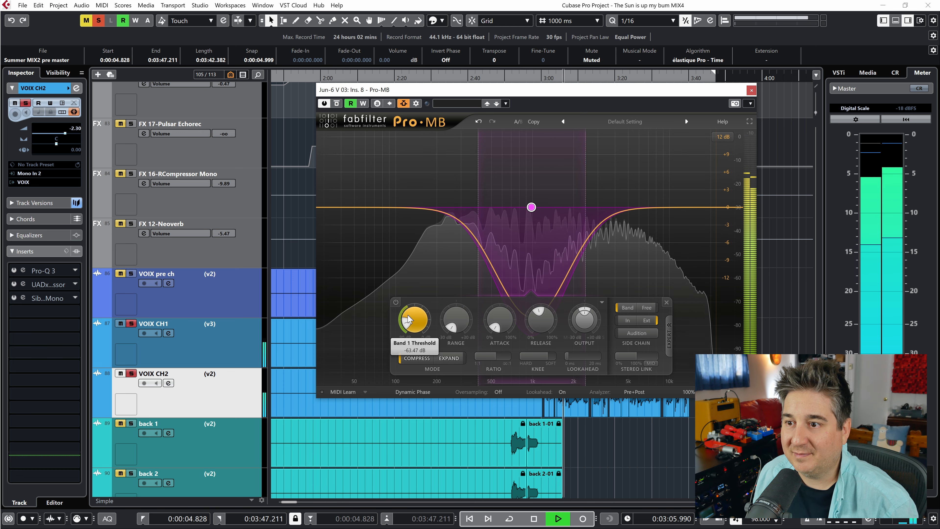
left_click_drag(415, 328, 414, 244)
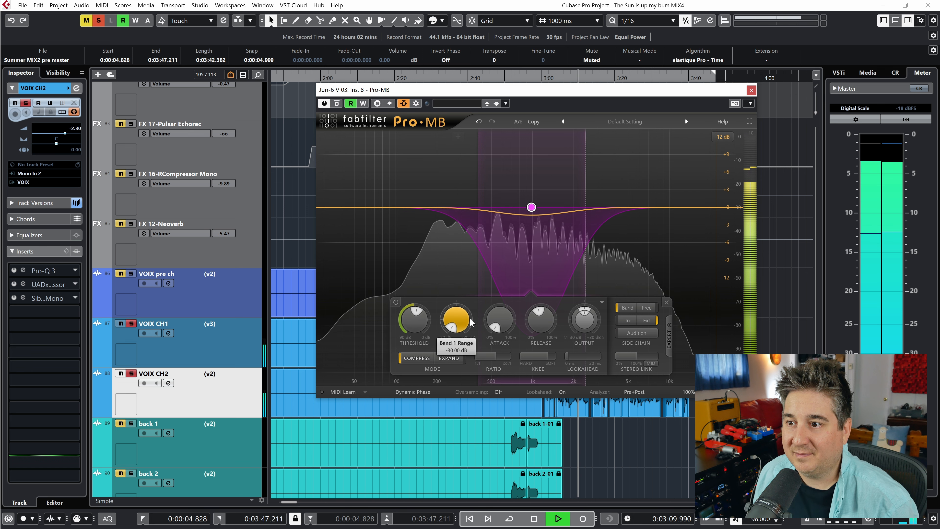
Reduce Band 1's range to about -6.6 dB during playback, with its threshold at about -28.2 dB.
left_click_drag(456, 319, 448, 293)
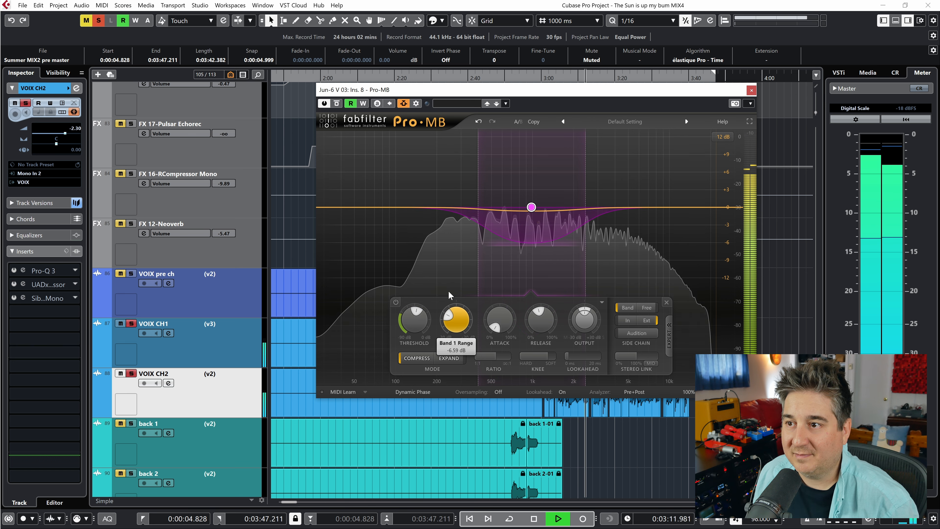
mouse_move(417, 321)
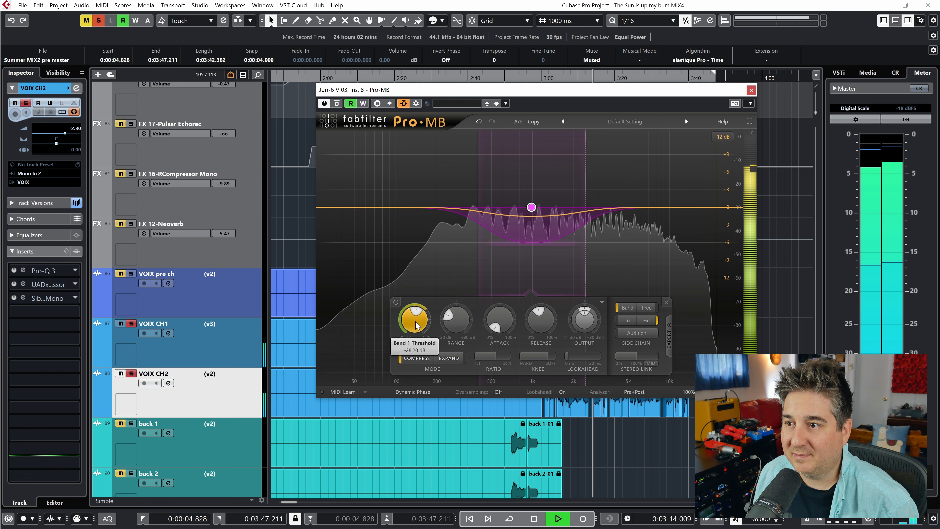
left_click_drag(414, 317, 414, 318)
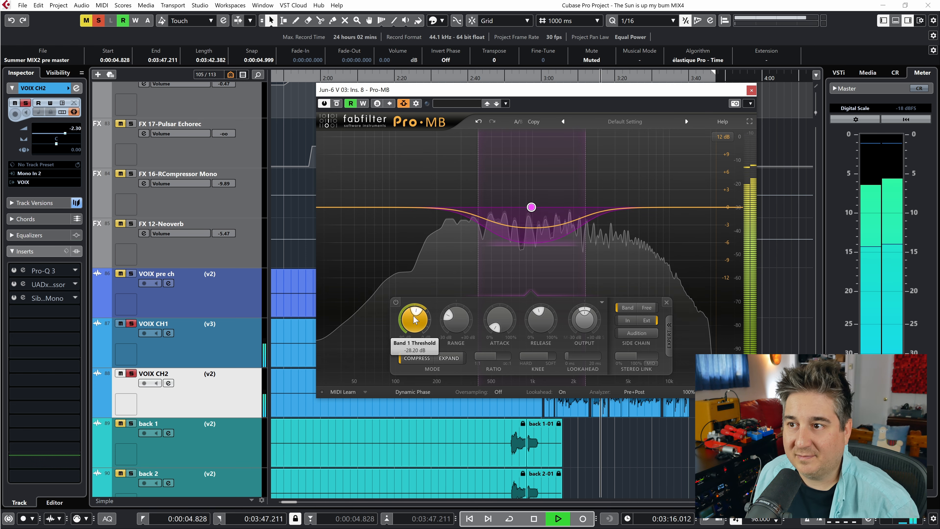
mouse_move(449, 322)
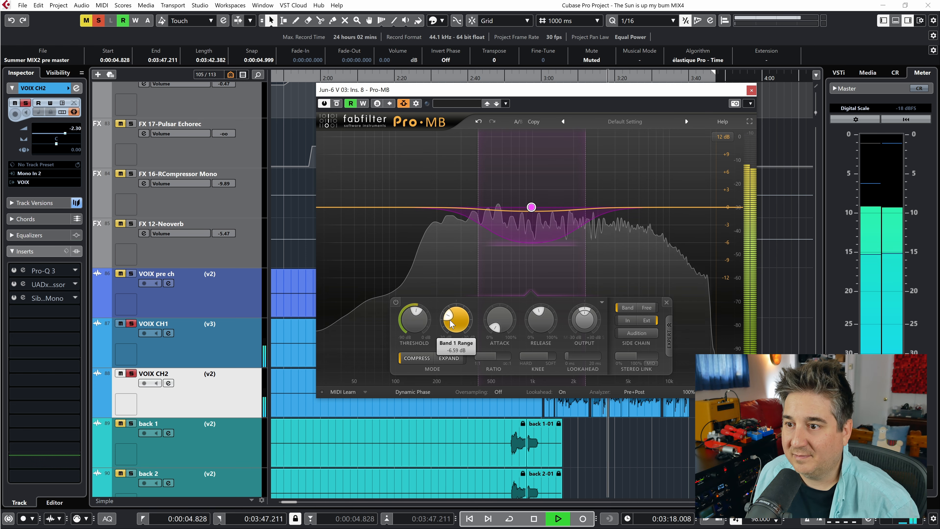
left_click_drag(447, 319, 447, 320)
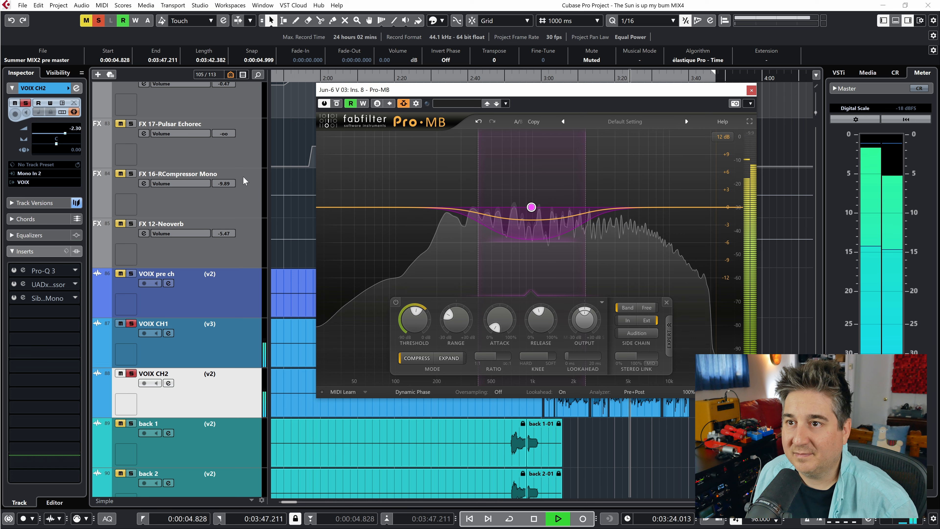
Compare the soloed synth and vocals with Pro-MB bypassed and active, and stop playback.
left_click(339, 105)
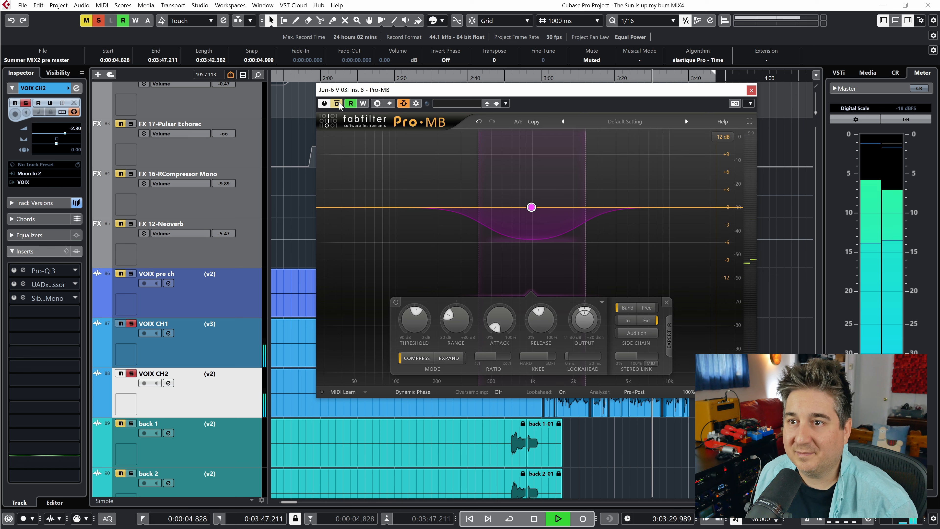
left_click(339, 105)
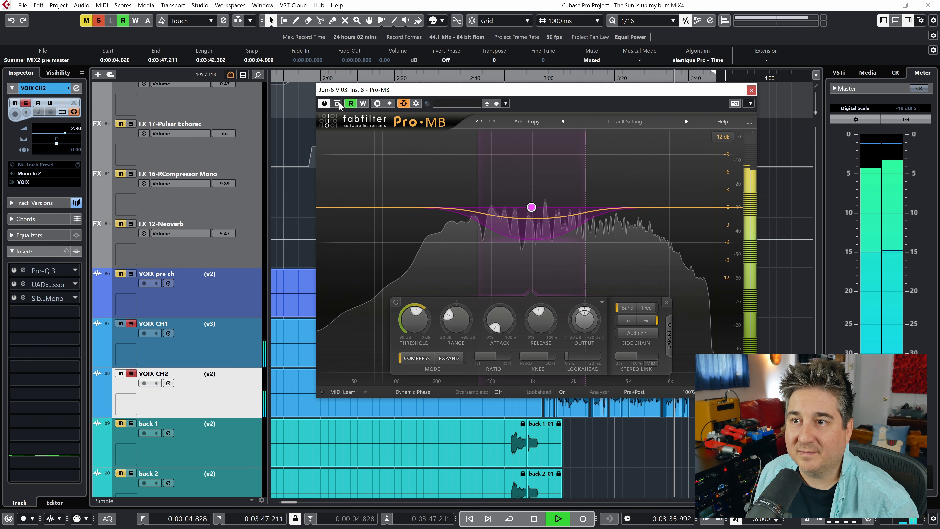
key("space")
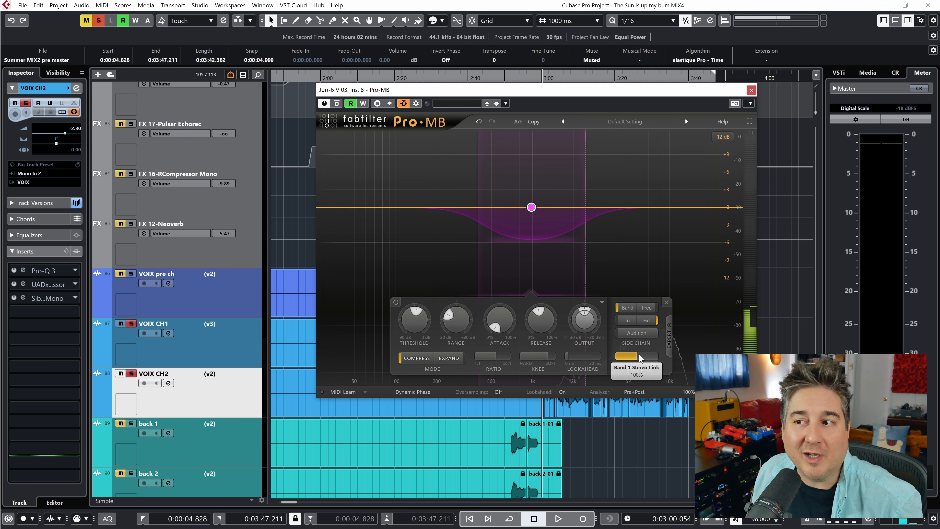
scroll(641, 358, "up", 5)
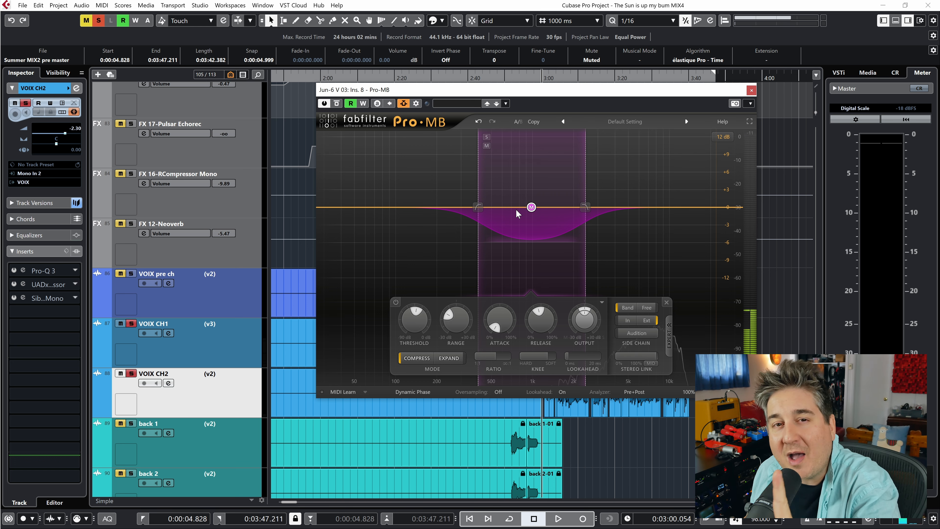
Restart playback, exaggerate Band 1's ducking with a range of about -25.6 dB and a very low threshold, and compare it with Pro-MB bypassed.
key("space")
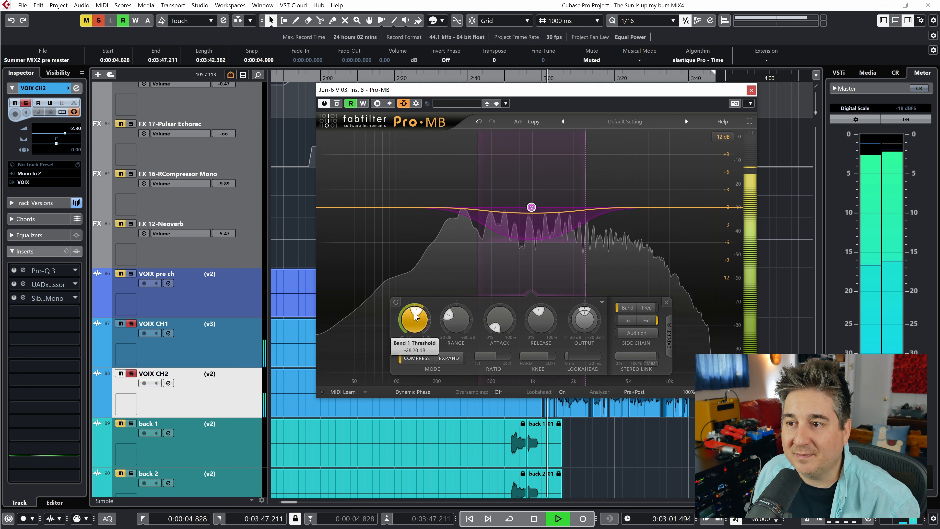
left_click_drag(413, 313, 414, 317)
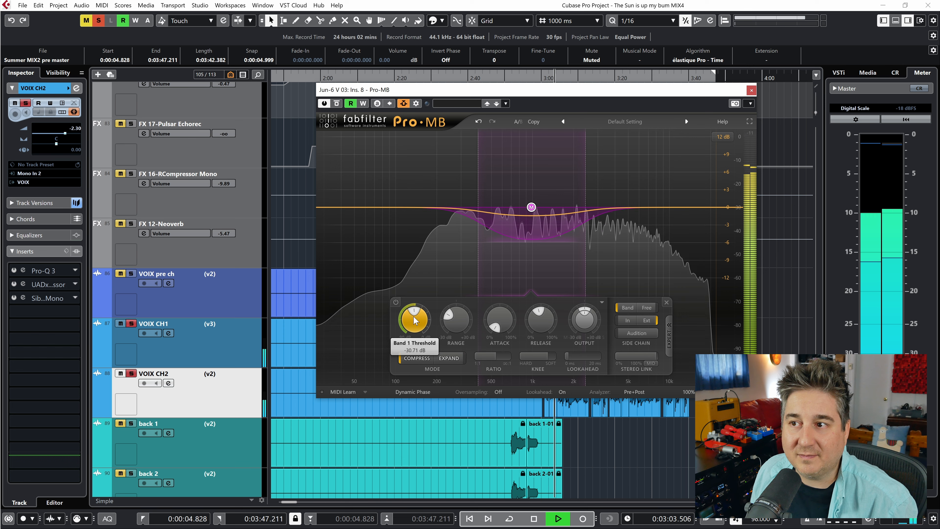
left_click_drag(451, 323, 451, 350)
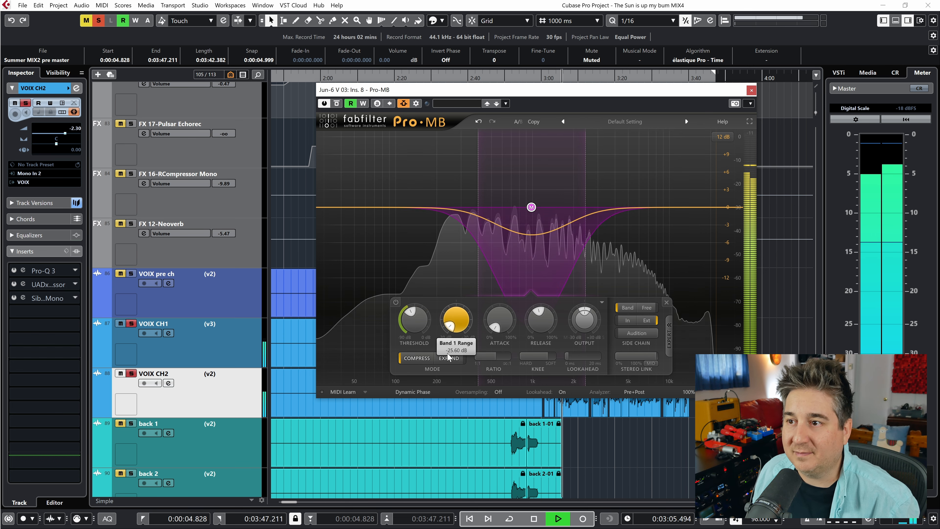
left_click_drag(413, 320, 405, 367)
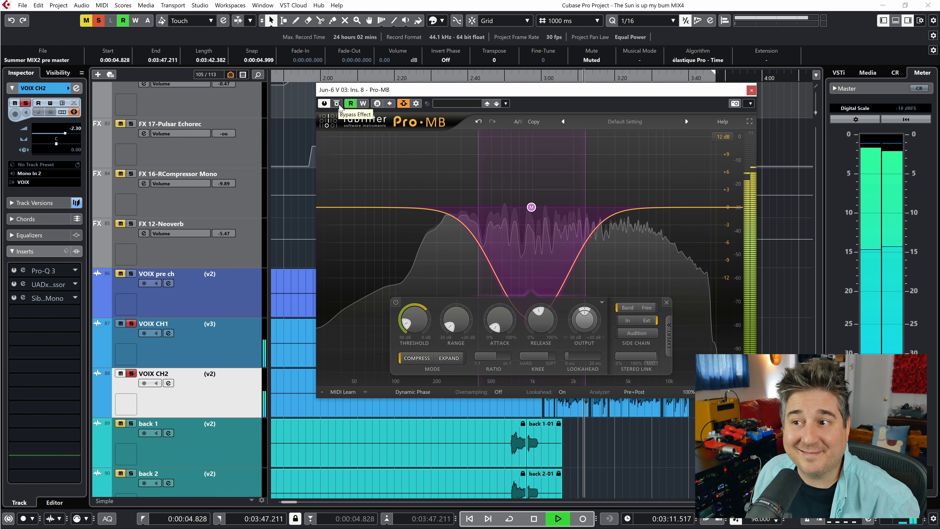
left_click(337, 104)
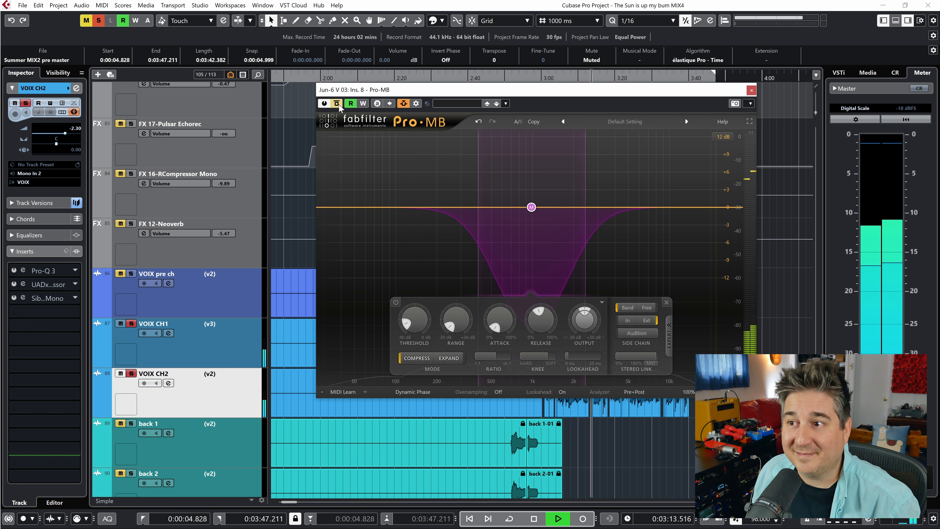
left_click(337, 104)
Bring Band 1's range back to about -5.9 dB, raise its threshold to a moderate level, and clear all track solos.
left_click_drag(414, 321, 449, 312)
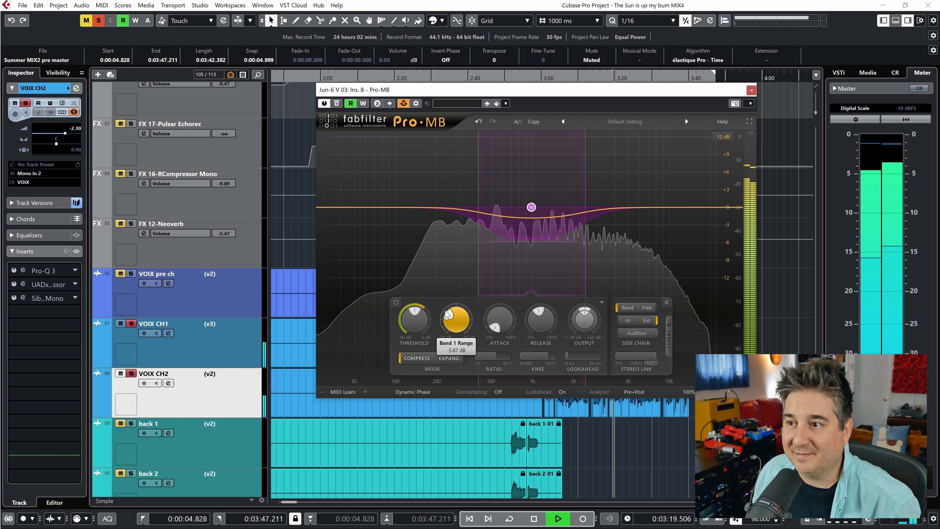
left_click_drag(419, 335, 411, 318)
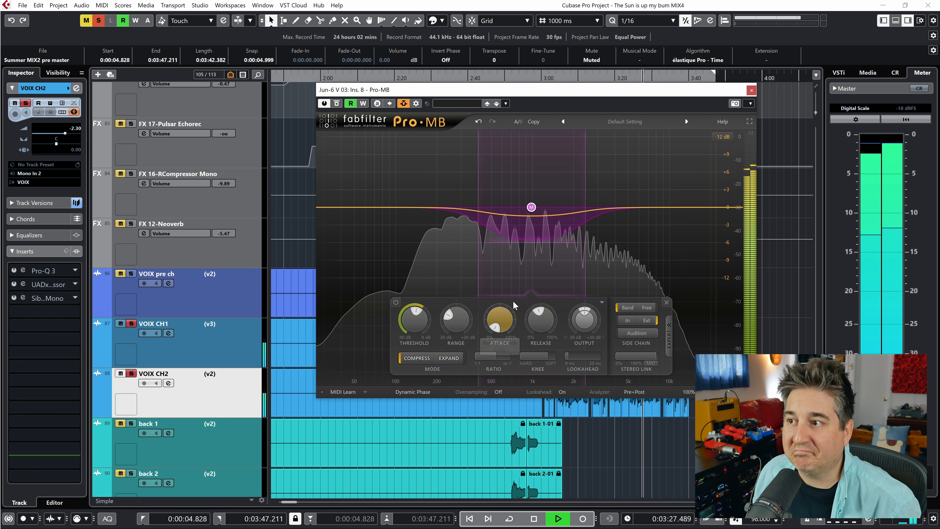
left_click(99, 21)
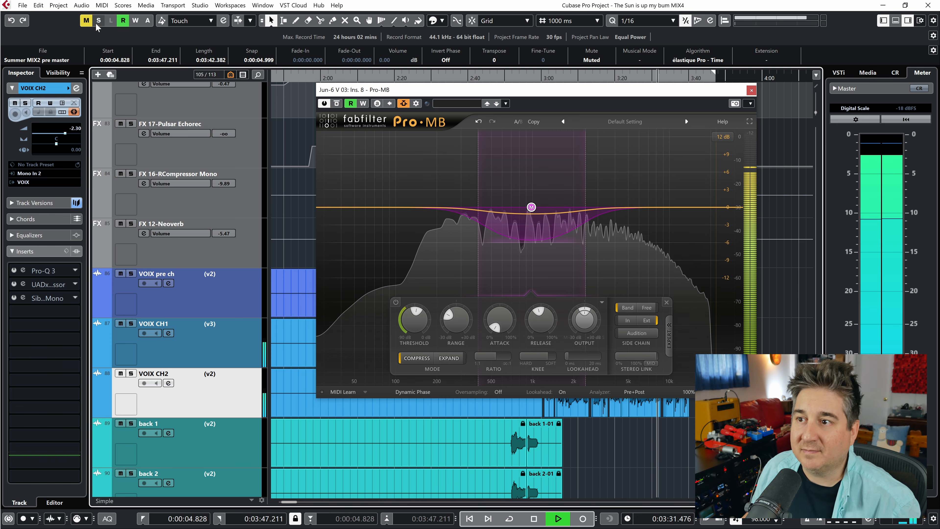
Open the MixConsole behind the repositioned Pro-MB window and compare the full mix with Pro-MB bypassed and active.
key("F3")
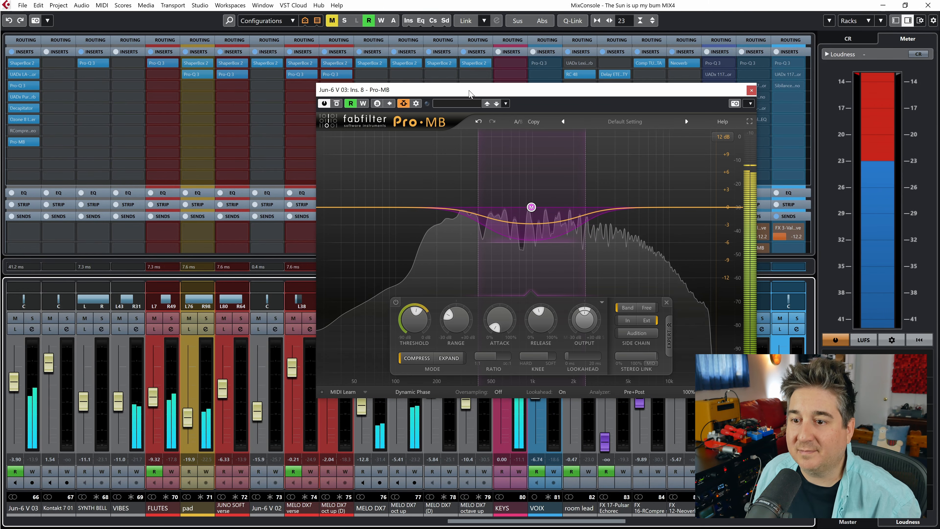
left_click_drag(469, 93, 355, 100)
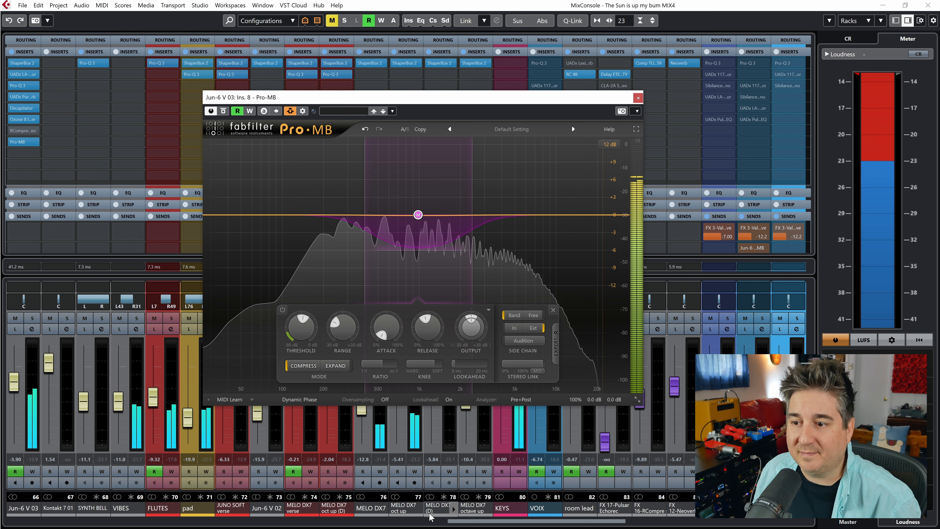
left_click_drag(459, 521, 418, 522)
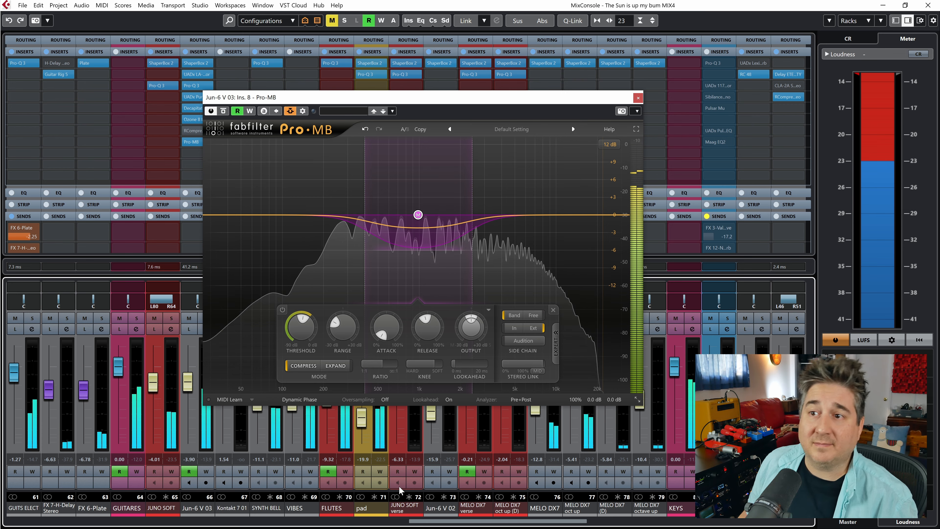
left_click(224, 112)
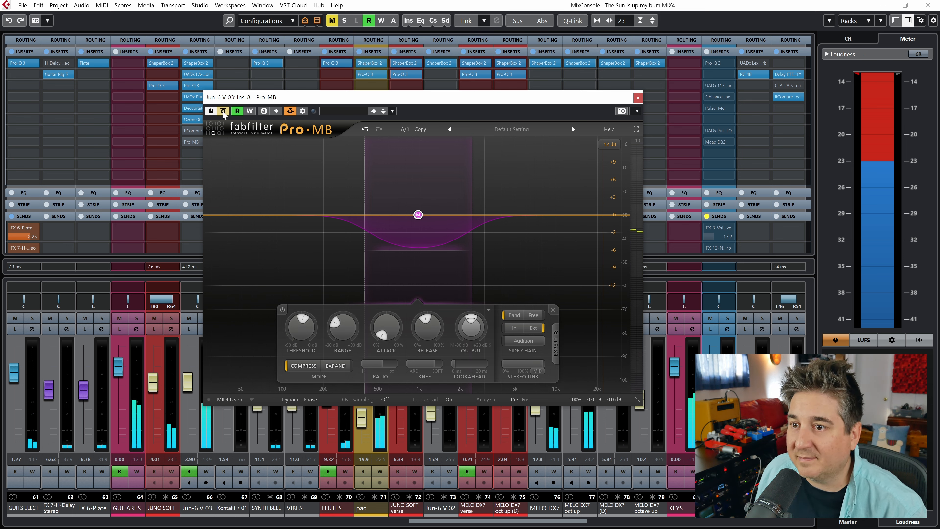
left_click(223, 111)
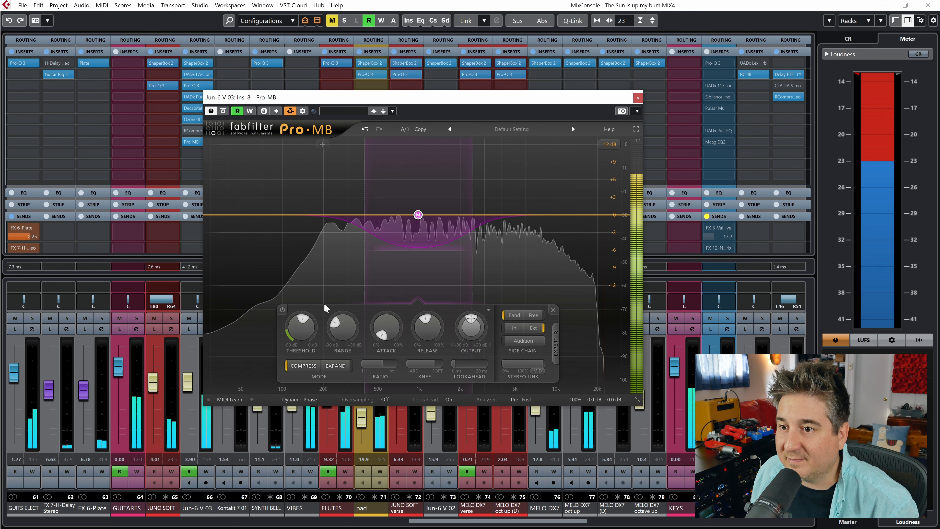